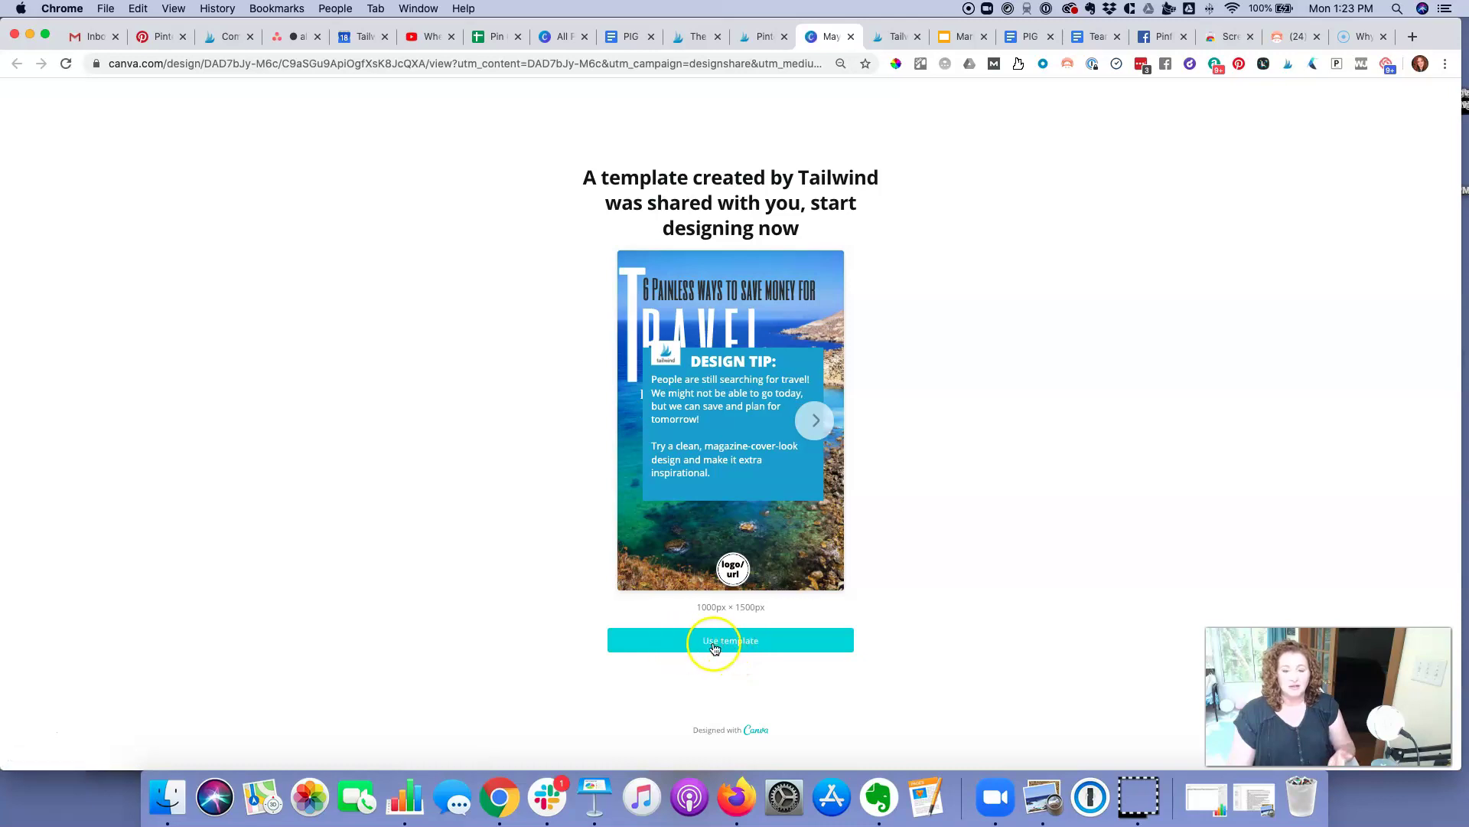
Step: Create the editable copy 'Copy of May 2020 Templates' from the shared Tailwind travel pin template
{"action": "left_click", "coordinate": [705, 644]}
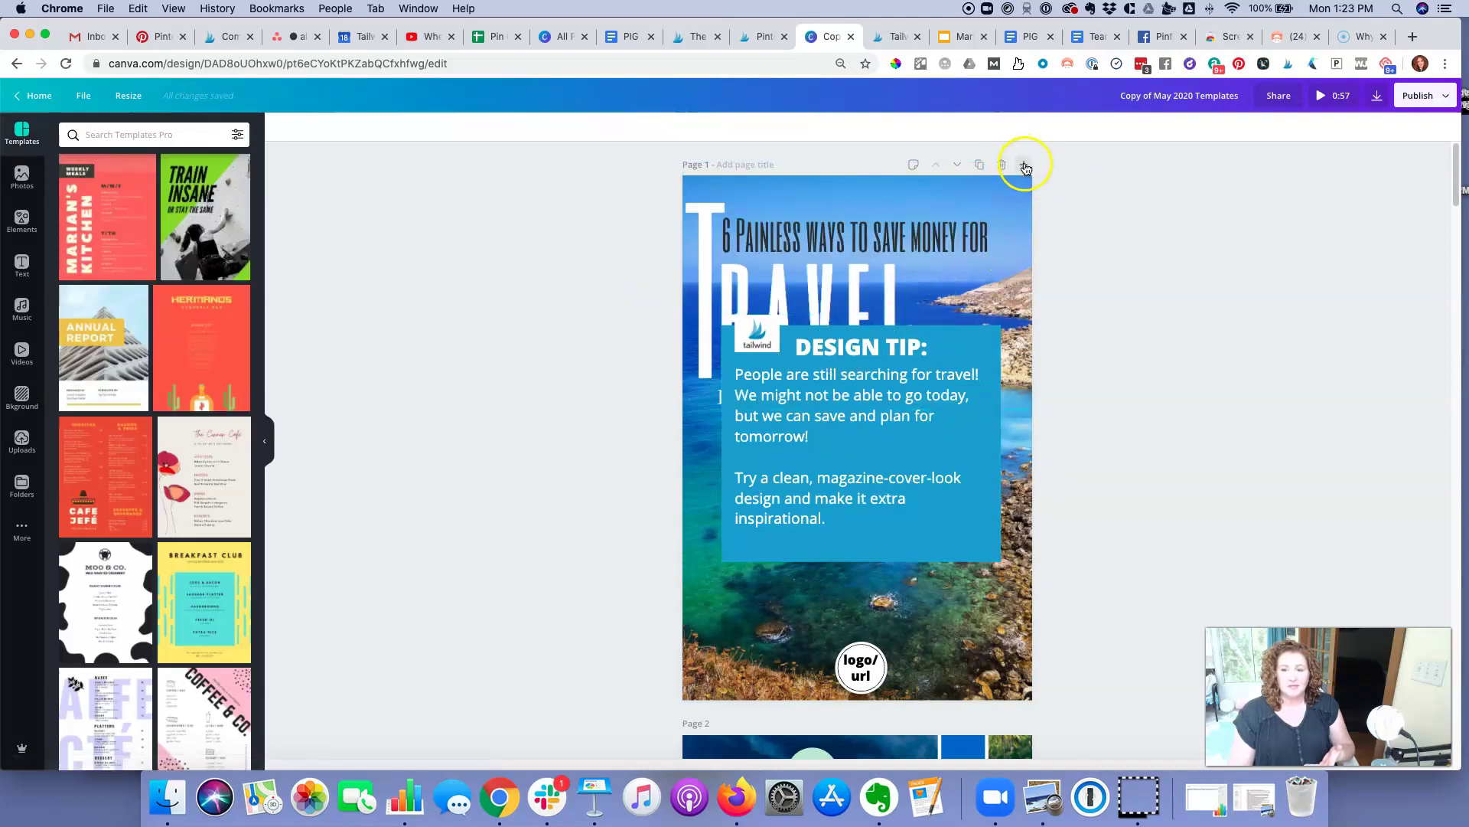
Step: Duplicate page 1, delete its Design Tip box, and select the sea background photo
{"action": "left_click", "coordinate": [979, 165]}
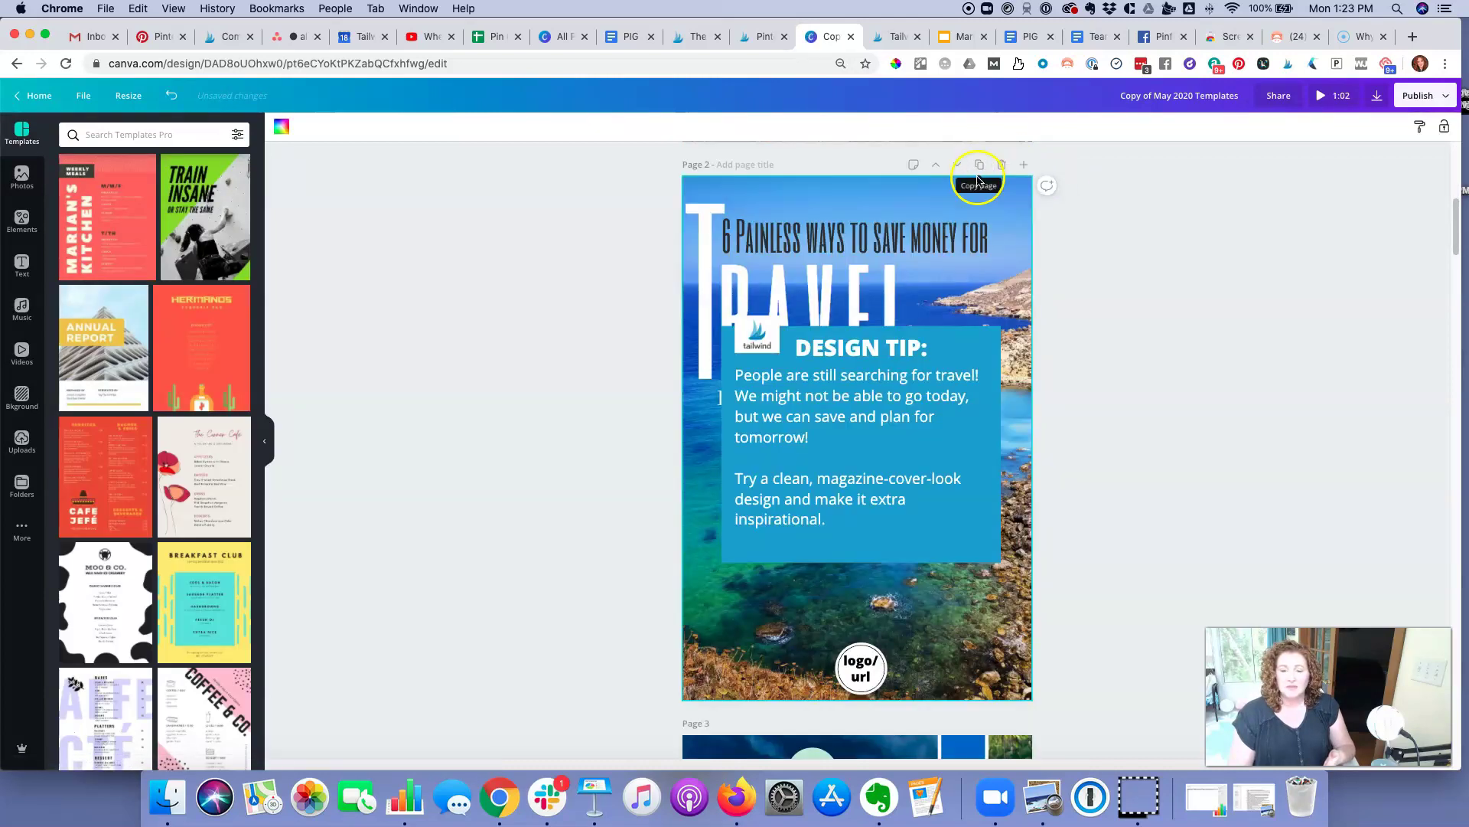
{"action": "scroll", "coordinate": [957, 268], "scroll_direction": "up", "scroll_amount": 5}
{"action": "left_click", "coordinate": [869, 390]}
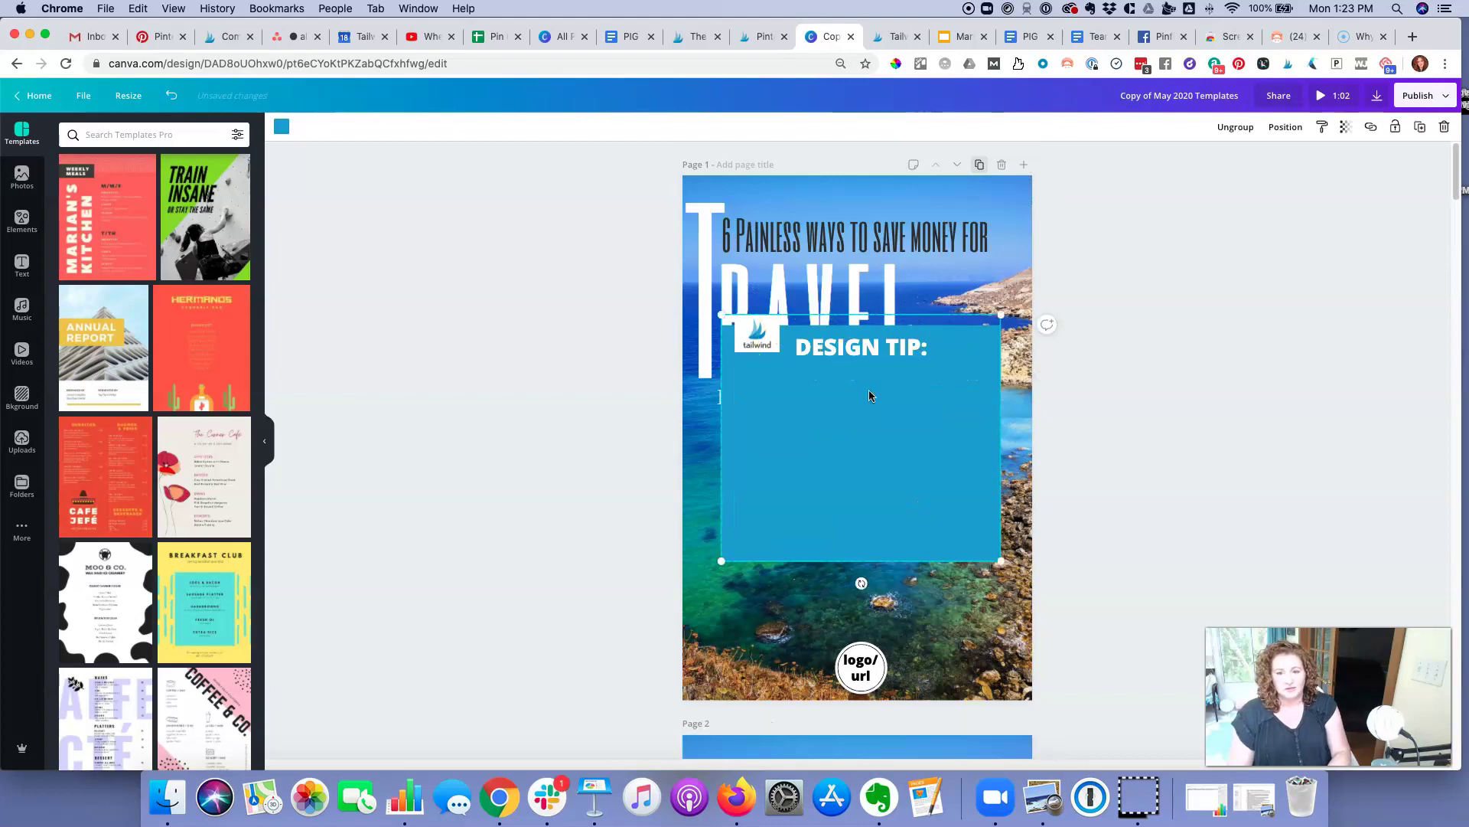
{"action": "key", "text": "Delete"}
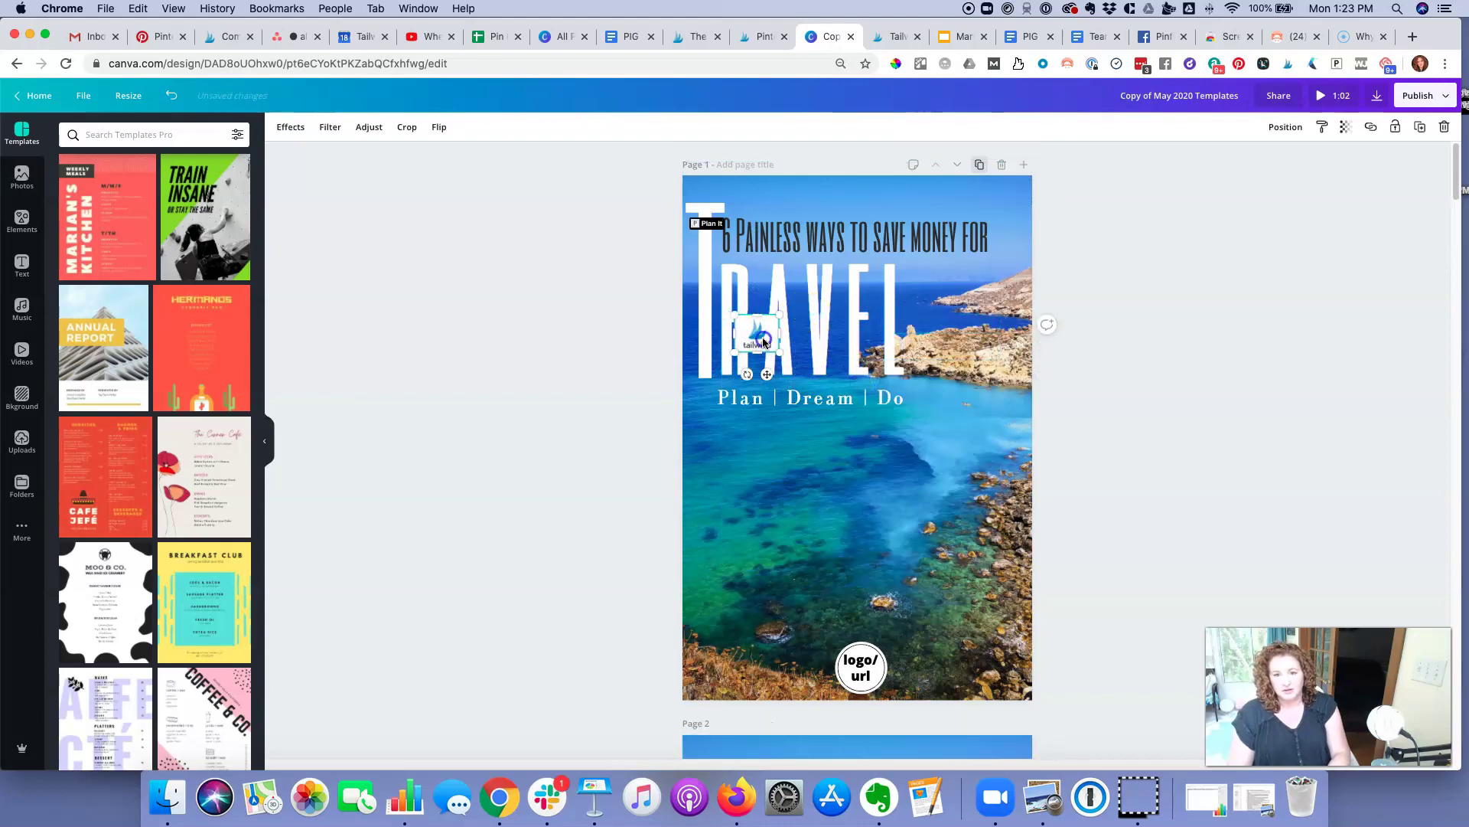
{"action": "left_click", "coordinate": [570, 370]}
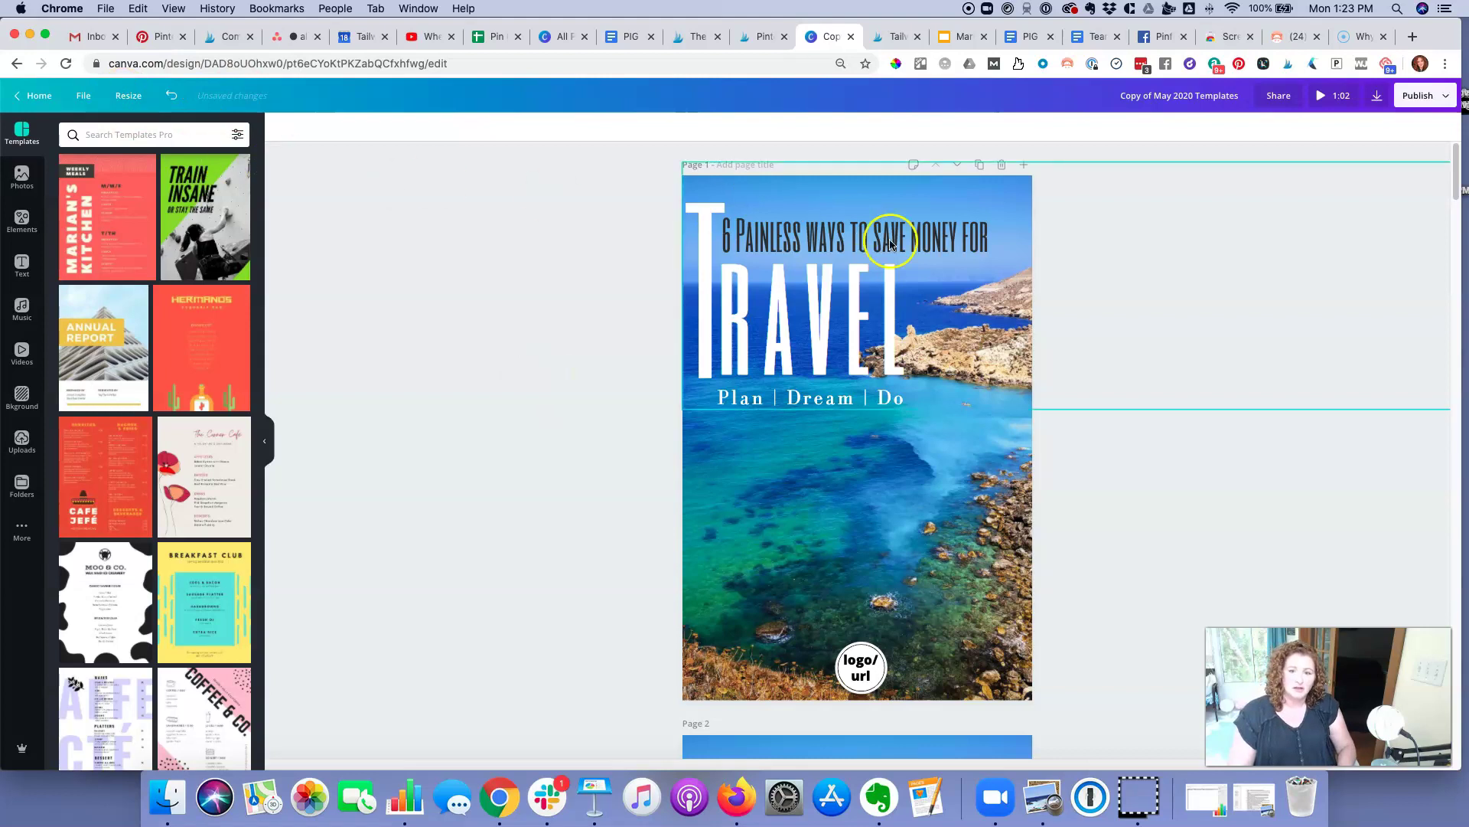
{"action": "left_click", "coordinate": [777, 549]}
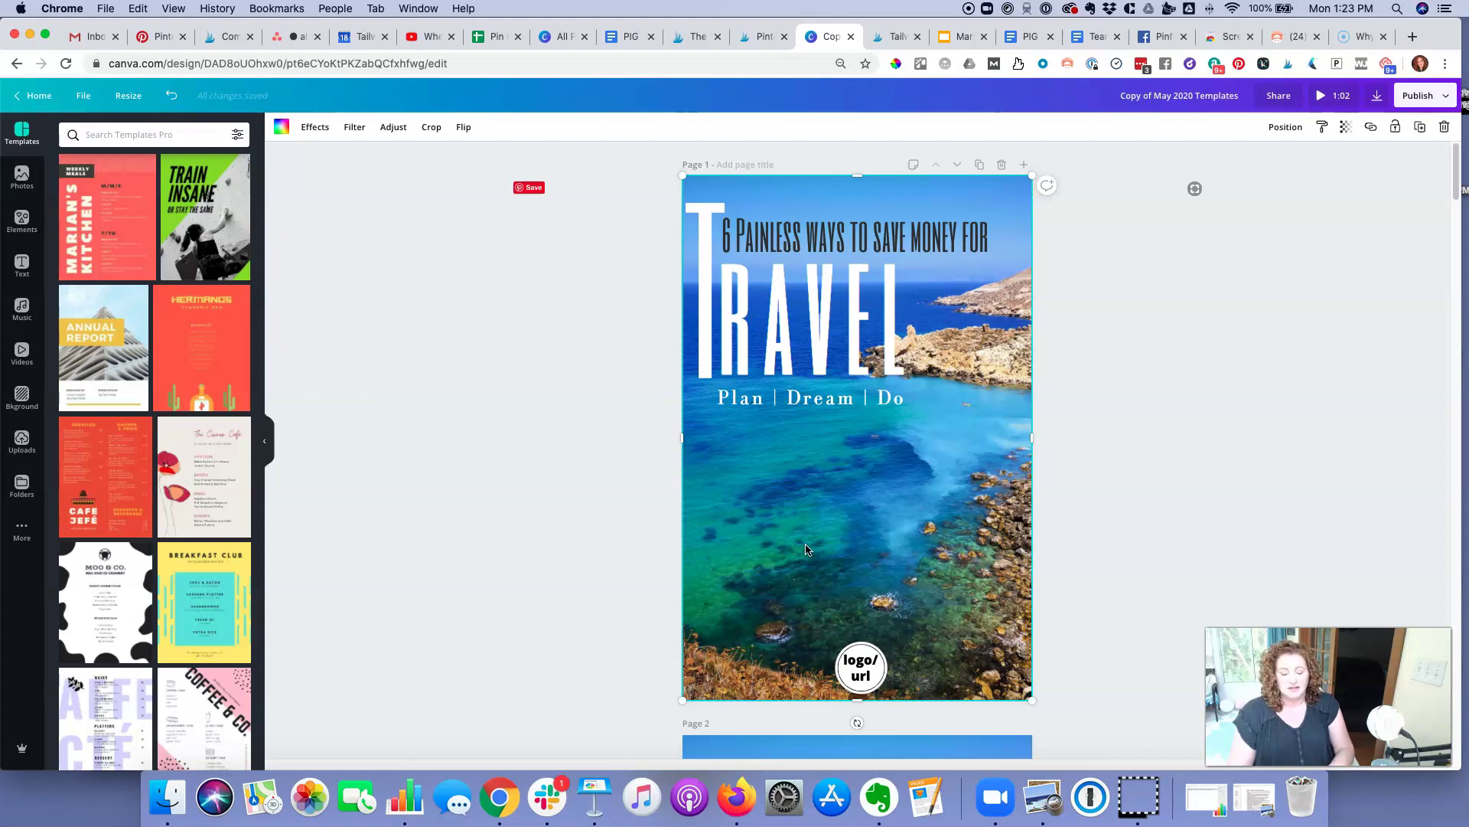
Step: Delete the sea photo and list free-only stock photos for 'mountains'
{"action": "key", "text": "Delete"}
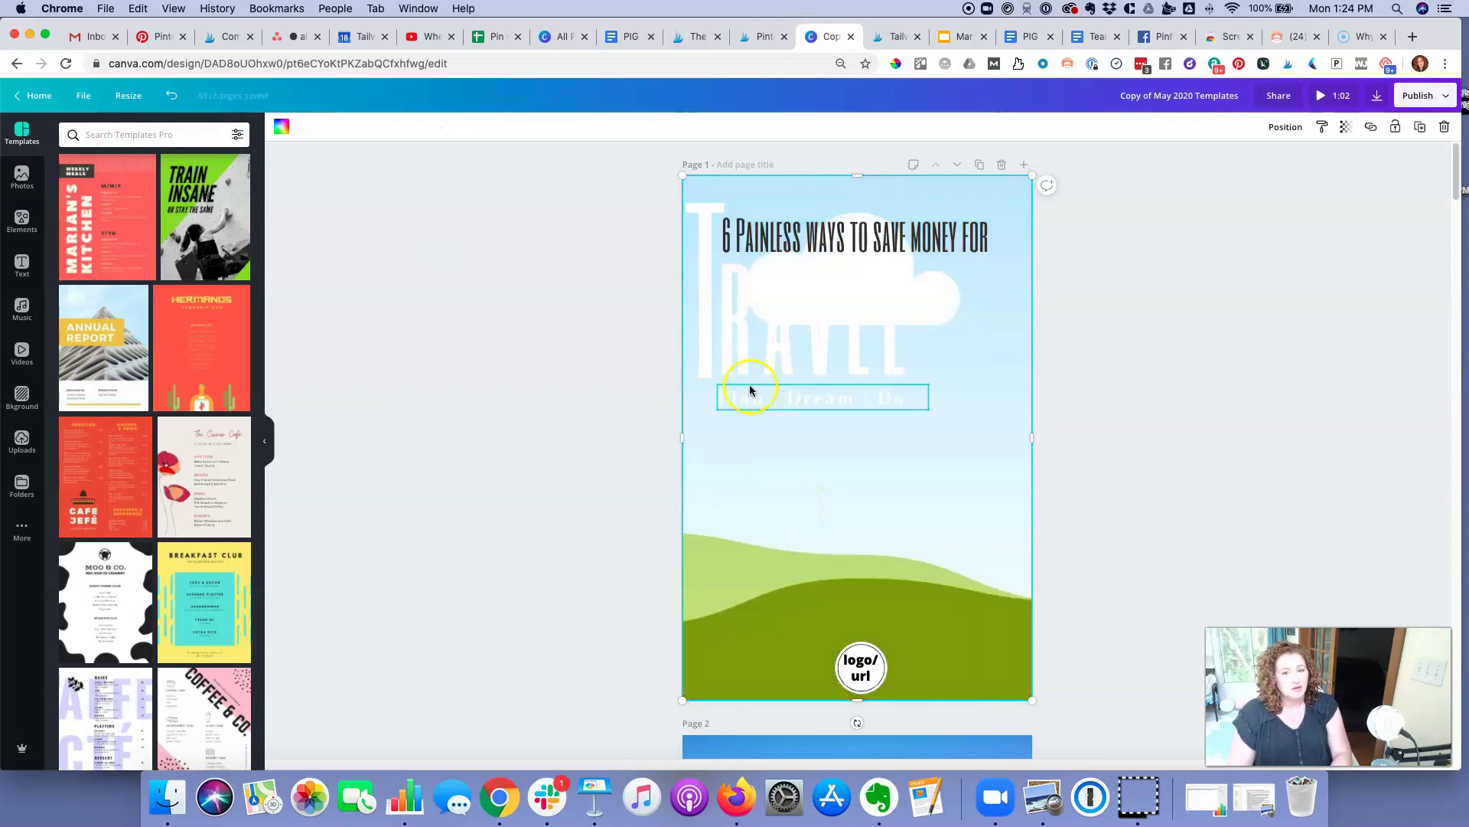
{"action": "left_click", "coordinate": [22, 177]}
{"action": "left_click", "coordinate": [237, 134]}
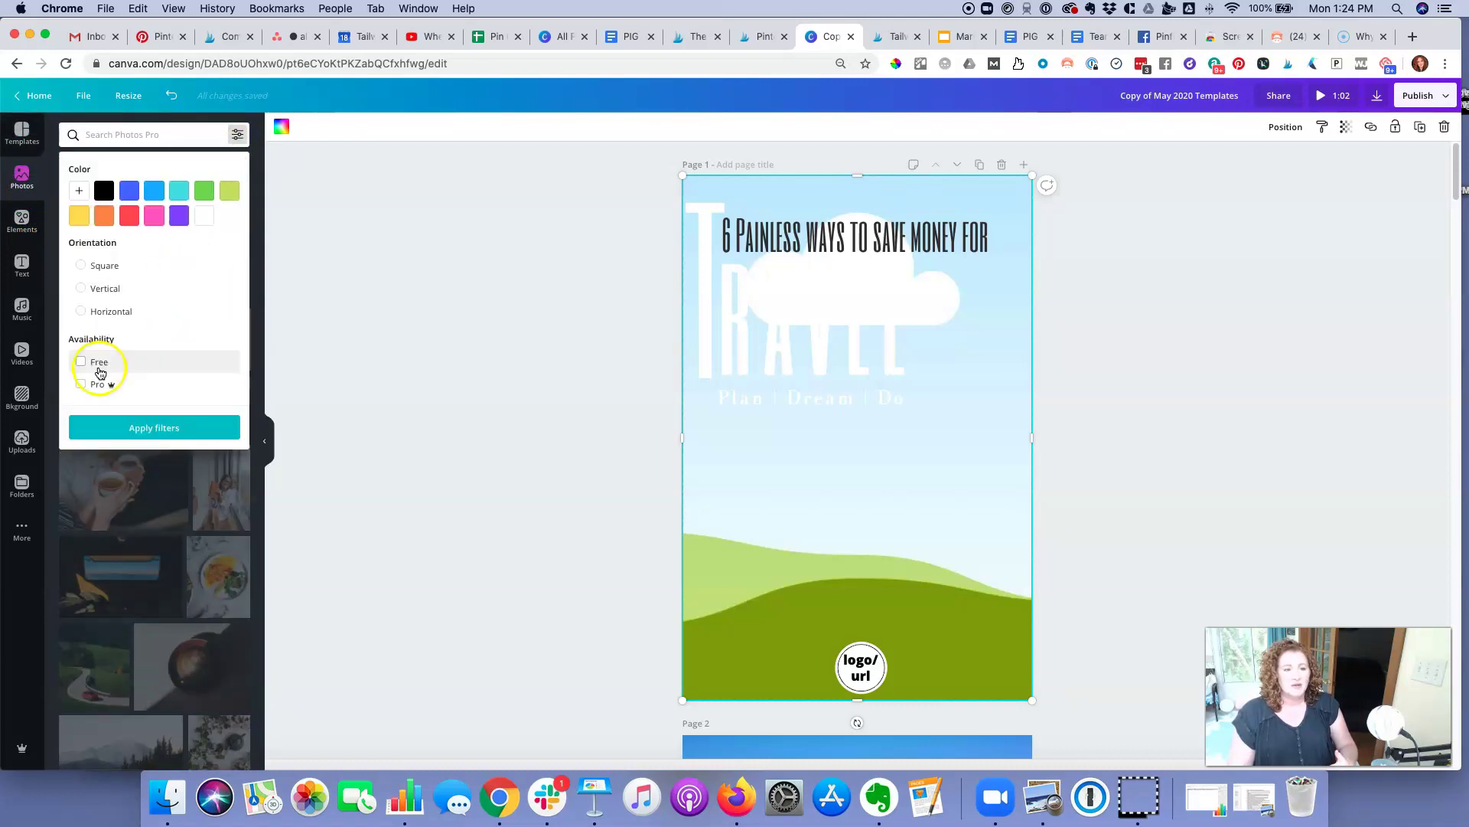
{"action": "left_click", "coordinate": [86, 361]}
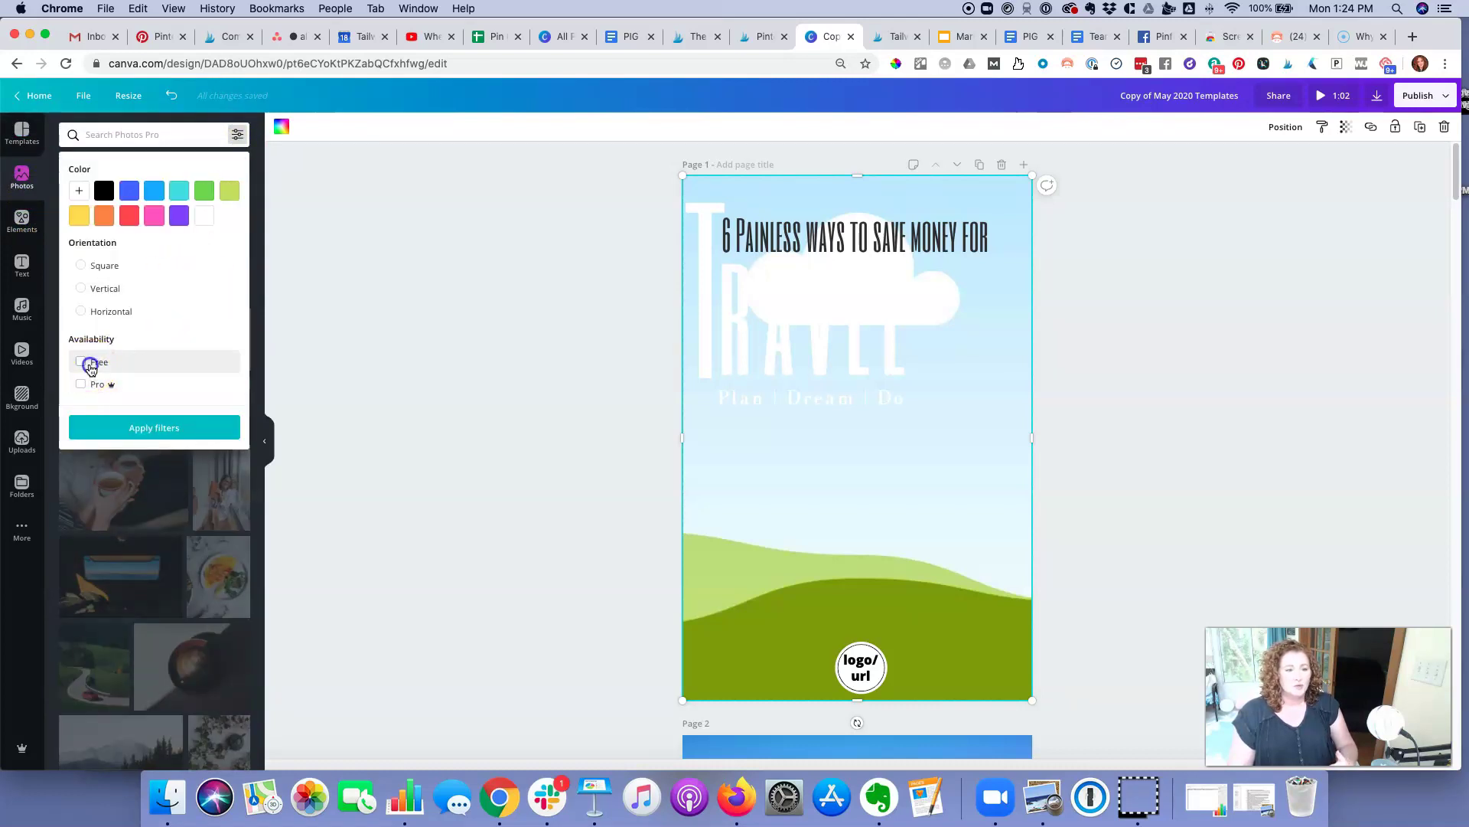
{"action": "left_click", "coordinate": [156, 135]}
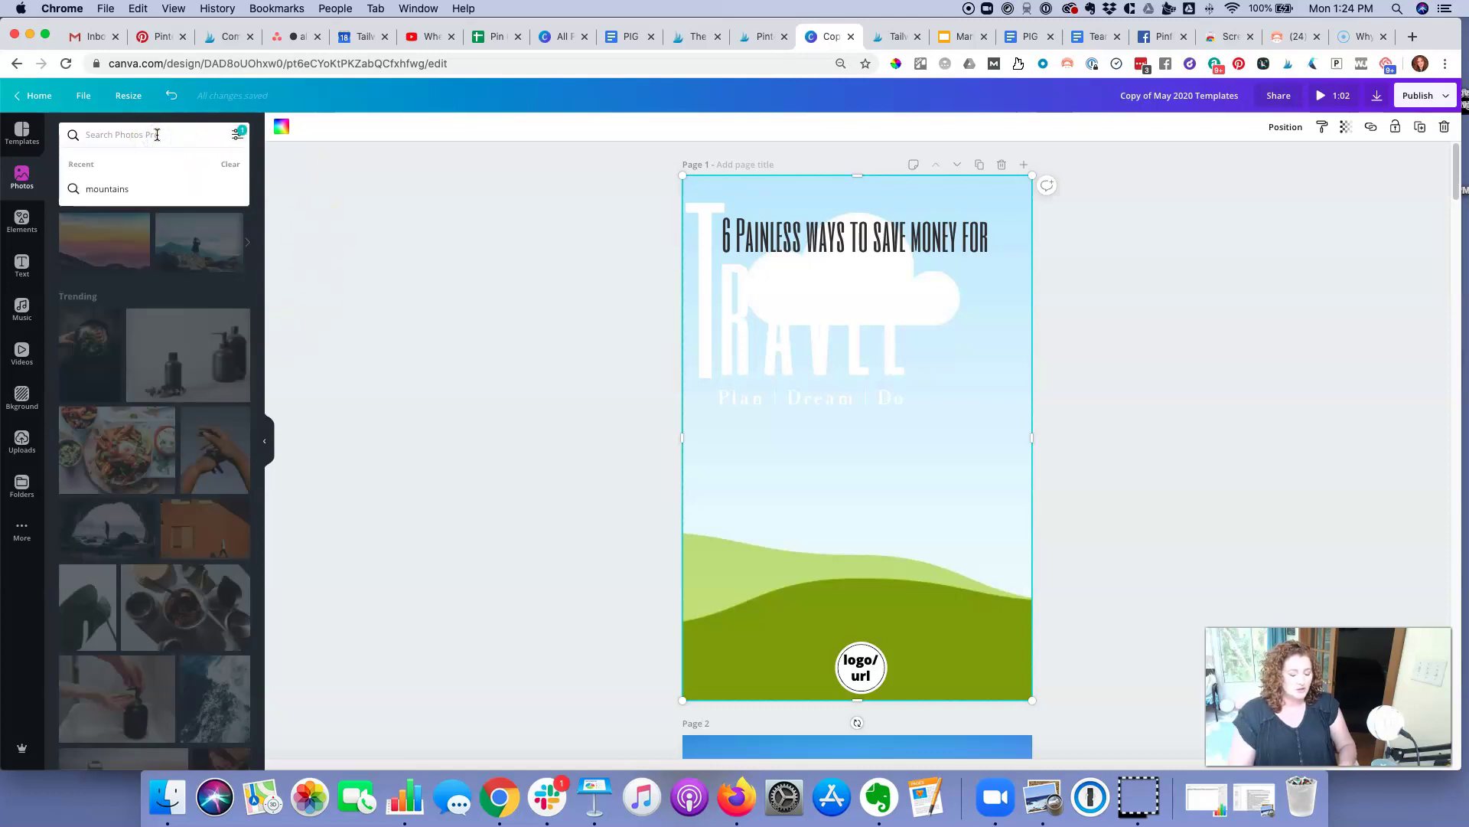
{"action": "type", "text": "moun"}
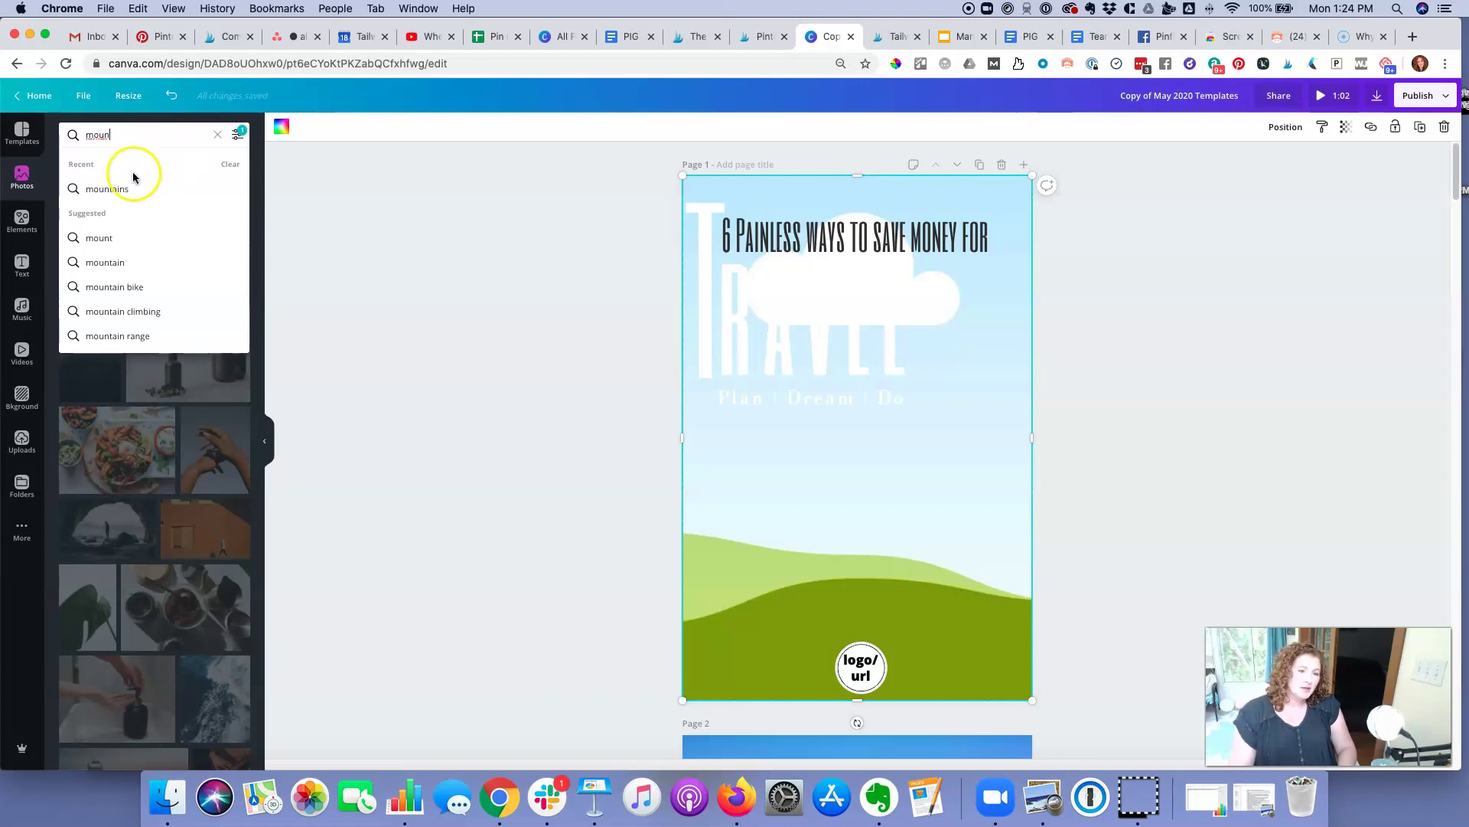
{"action": "left_click", "coordinate": [115, 189]}
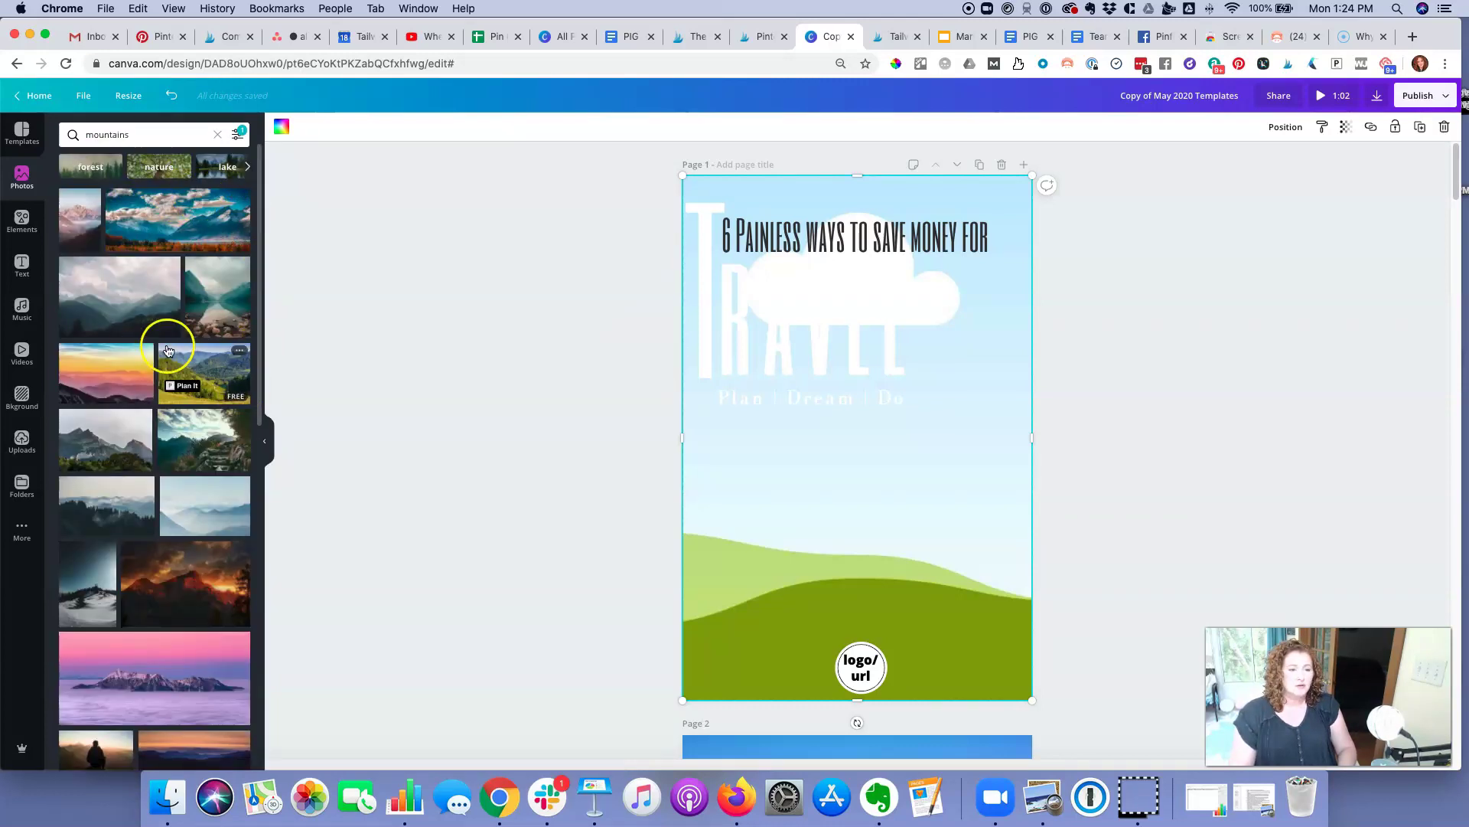
Step: Add the sunset mountains photo, stretch it over the whole page and send it behind the text
{"action": "left_click", "coordinate": [98, 365]}
{"action": "left_click_drag", "start_coordinate": [800, 372], "coordinate": [747, 323]}
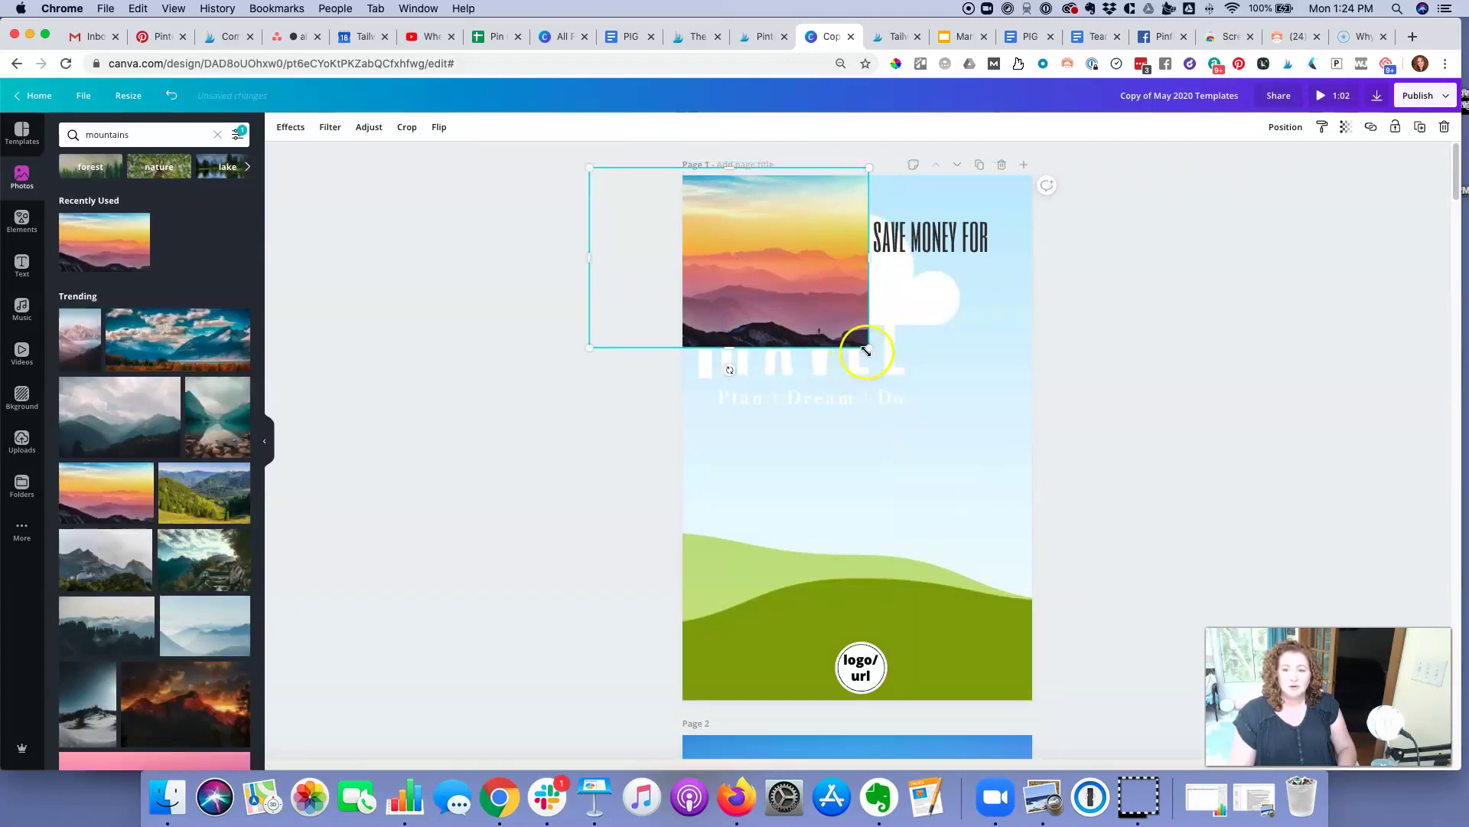
{"action": "left_click_drag", "start_coordinate": [886, 346], "coordinate": [1336, 823]}
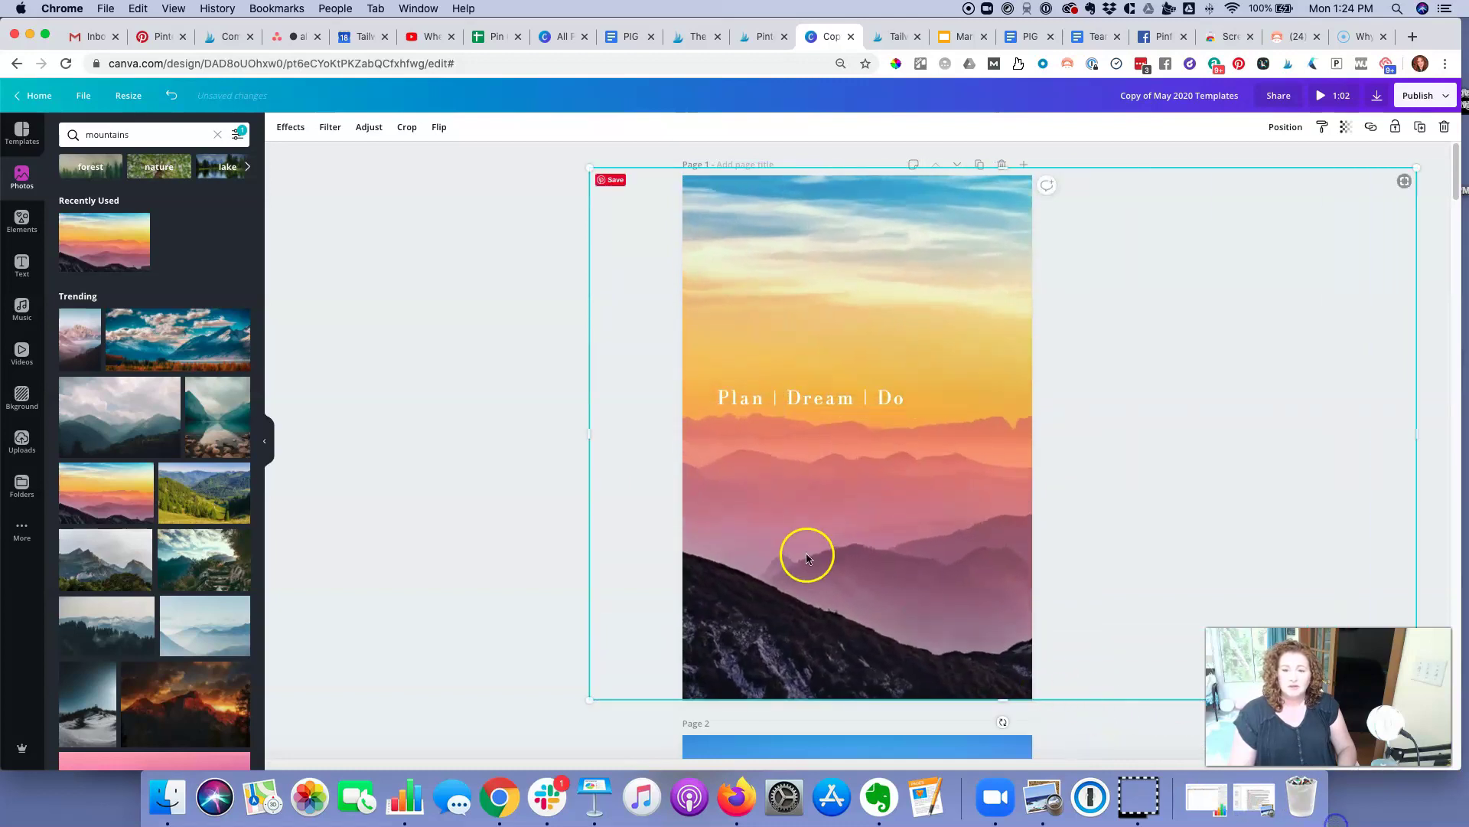
{"action": "key", "text": "super+bracketleft"}
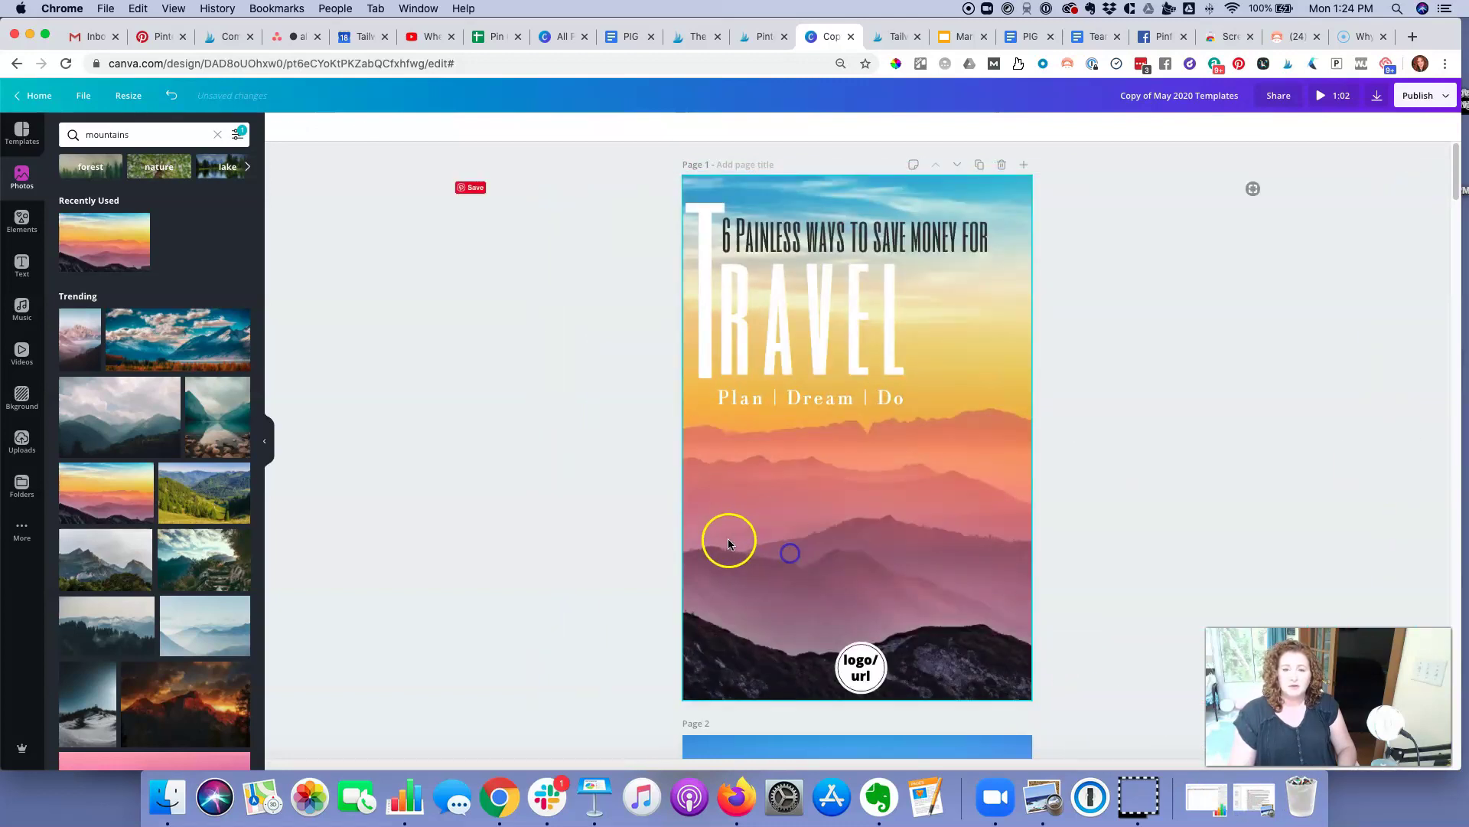
{"action": "left_click", "coordinate": [496, 493]}
{"action": "mouse_move", "coordinate": [987, 520]}
{"action": "left_mouse_down"}
{"action": "mouse_move", "coordinate": [928, 512]}
{"action": "mouse_move", "coordinate": [1011, 515]}
{"action": "mouse_move", "coordinate": [986, 518]}
{"action": "left_mouse_up"}
{"action": "left_click", "coordinate": [1286, 127]}
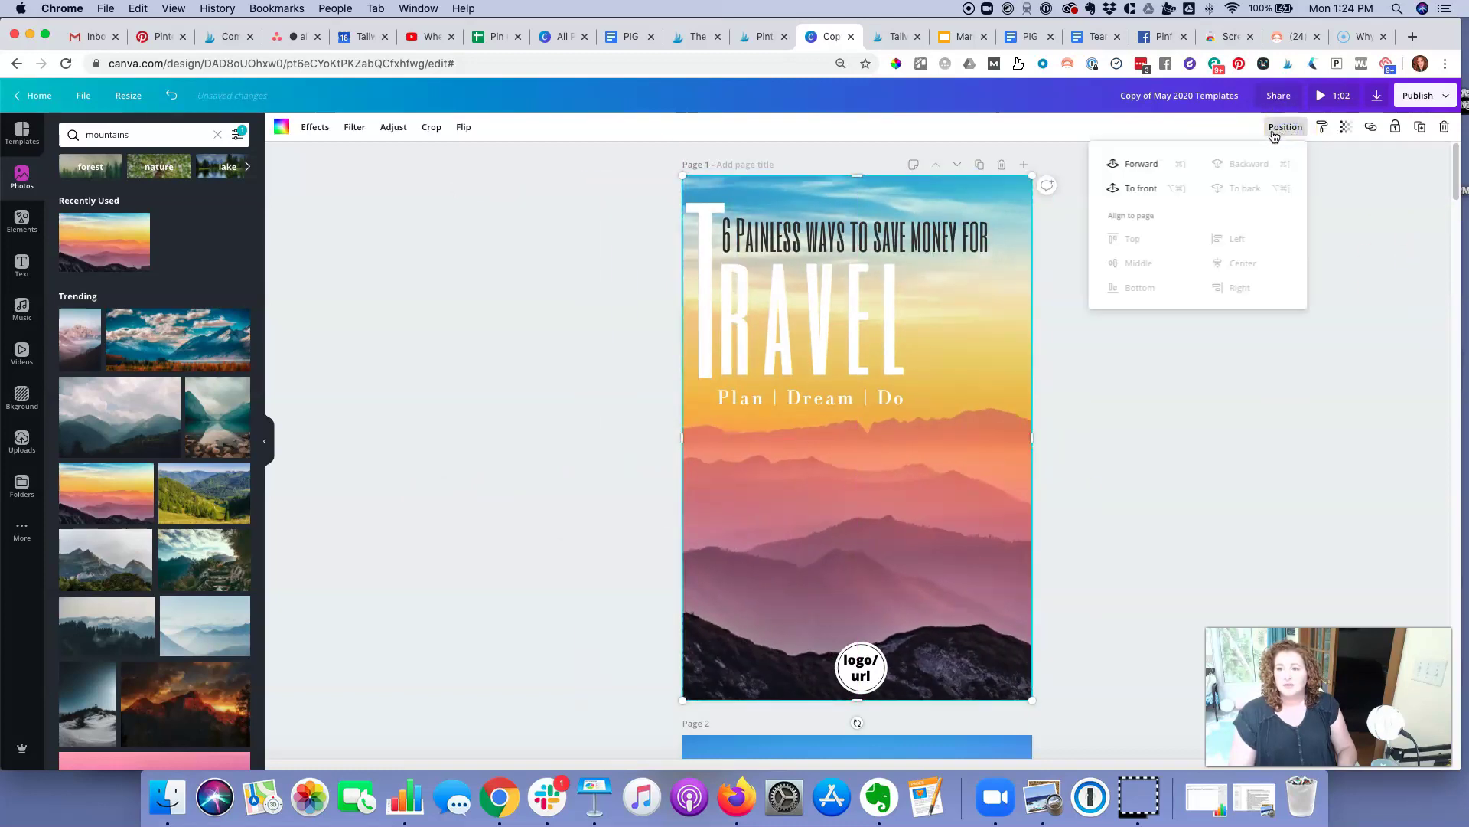
{"action": "left_click", "coordinate": [443, 418]}
{"action": "left_click", "coordinate": [891, 414]}
{"action": "left_click", "coordinate": [866, 561]}
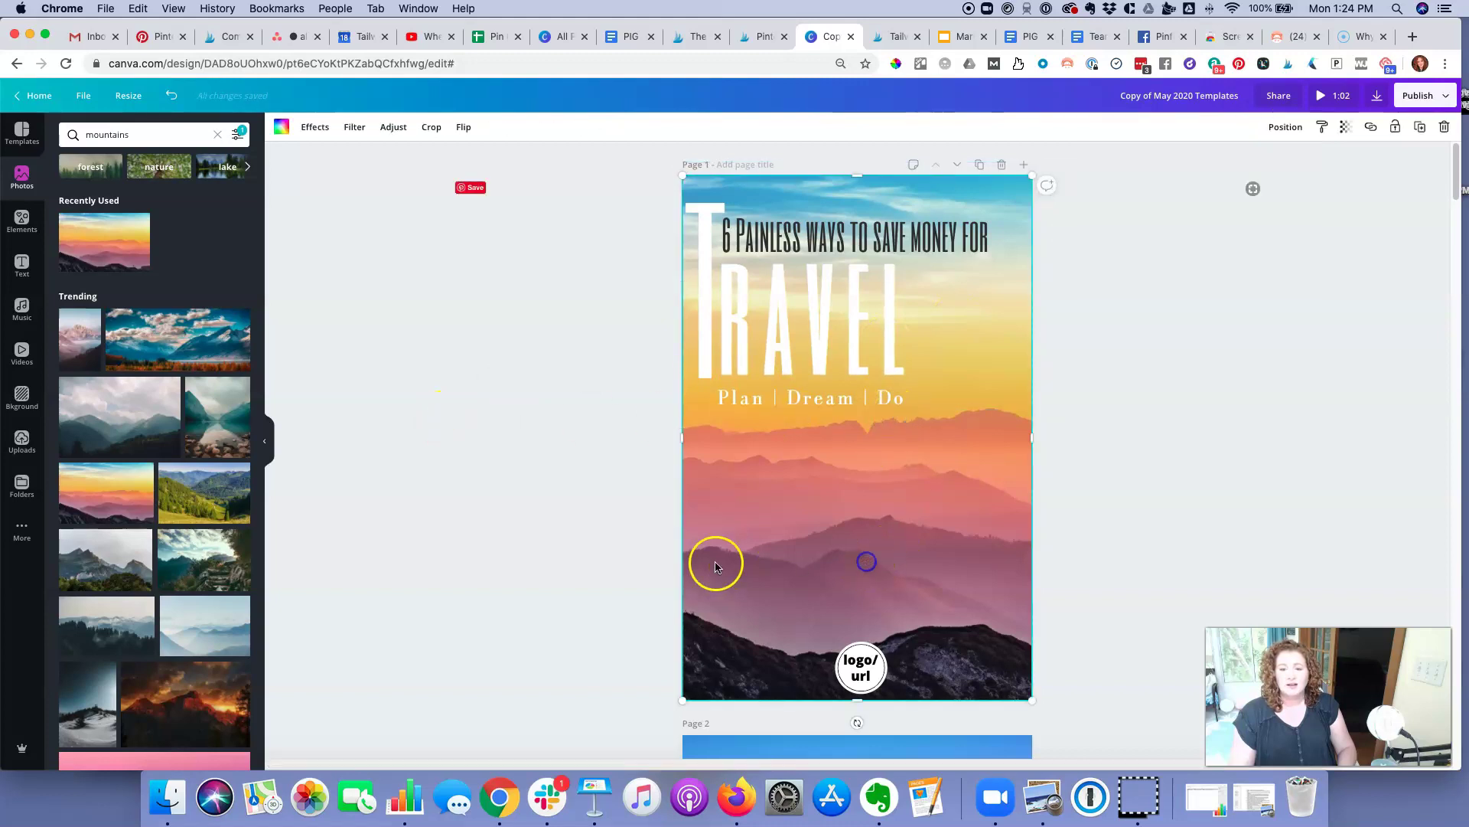
Step: Crop-shift the sunset photo so the hiker sits lower right, trying and reverting a horizontal flip
{"action": "left_click", "coordinate": [432, 127]}
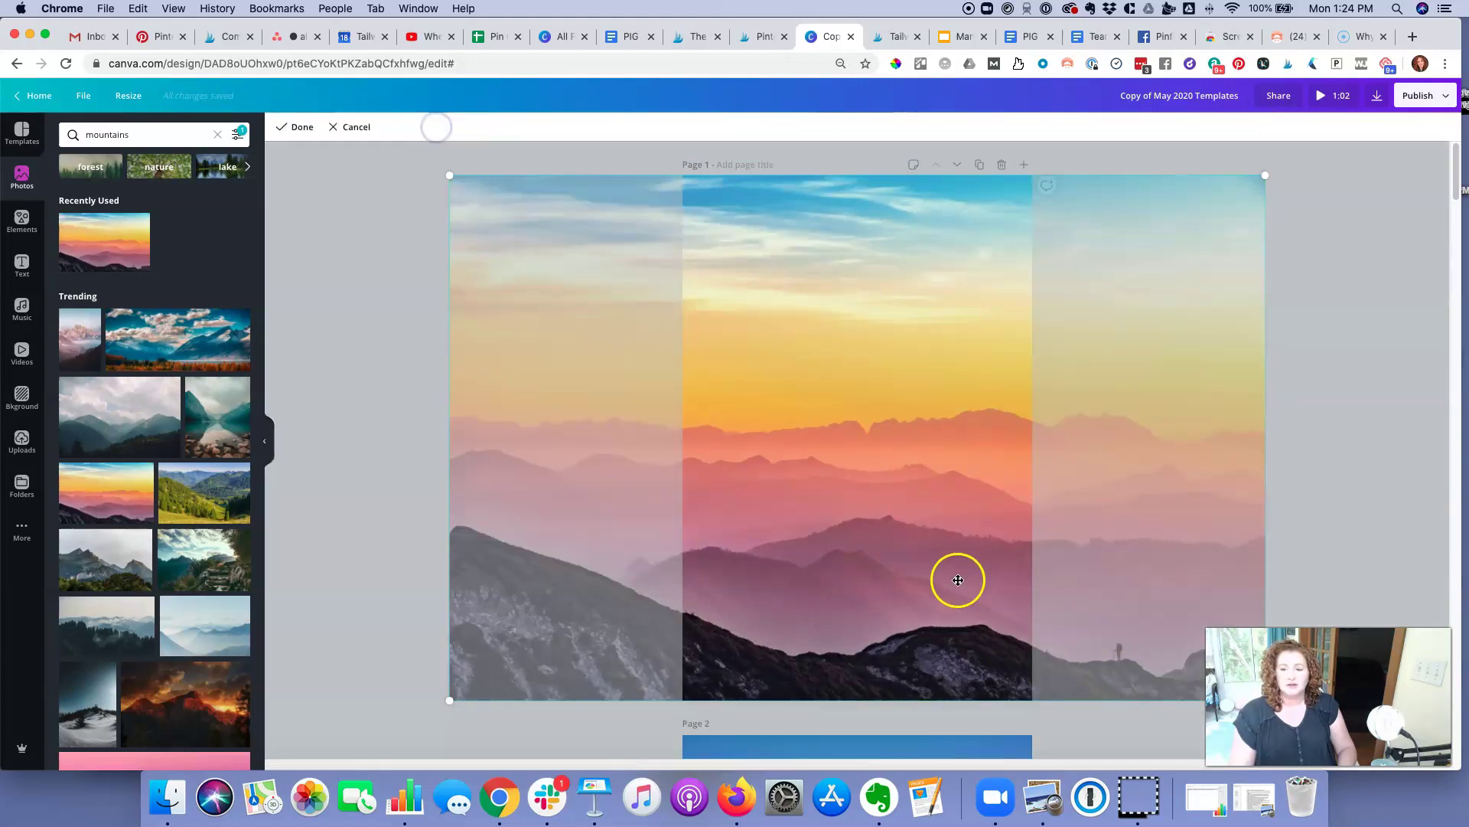
{"action": "left_click_drag", "start_coordinate": [958, 578], "coordinate": [739, 552]}
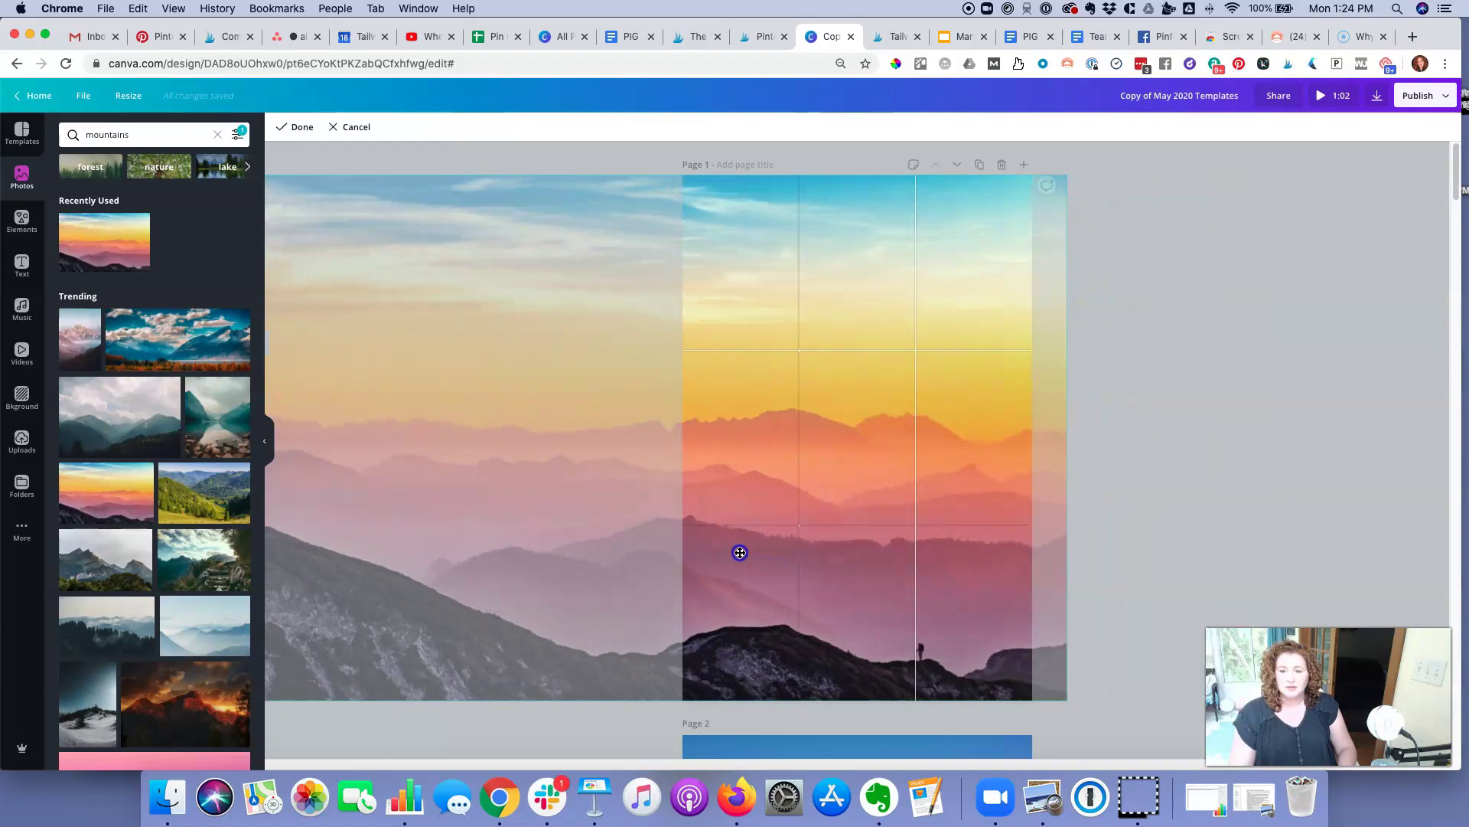
{"action": "left_click", "coordinate": [291, 127]}
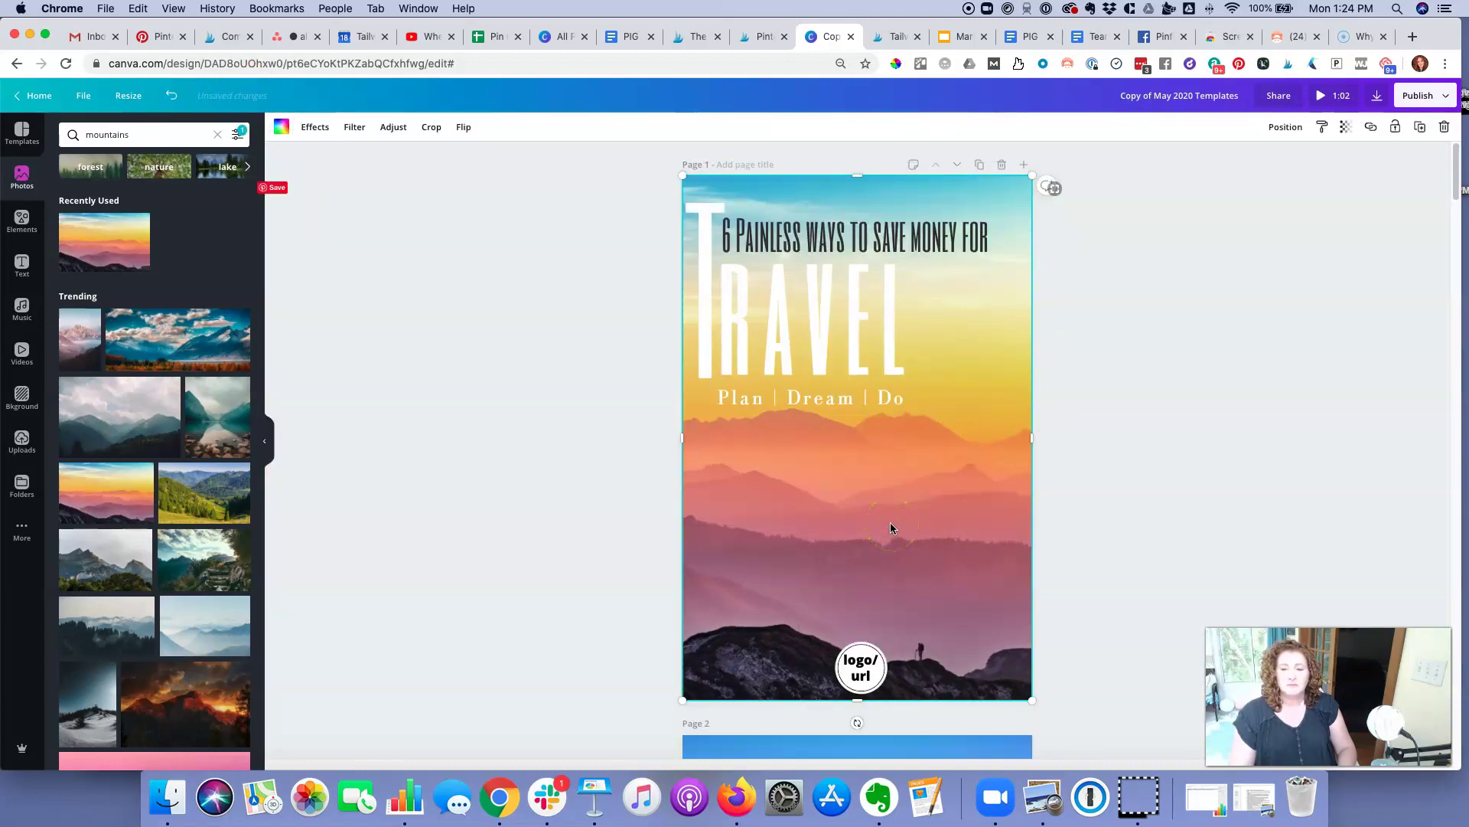
{"action": "left_click", "coordinate": [464, 127]}
{"action": "left_click", "coordinate": [490, 161]}
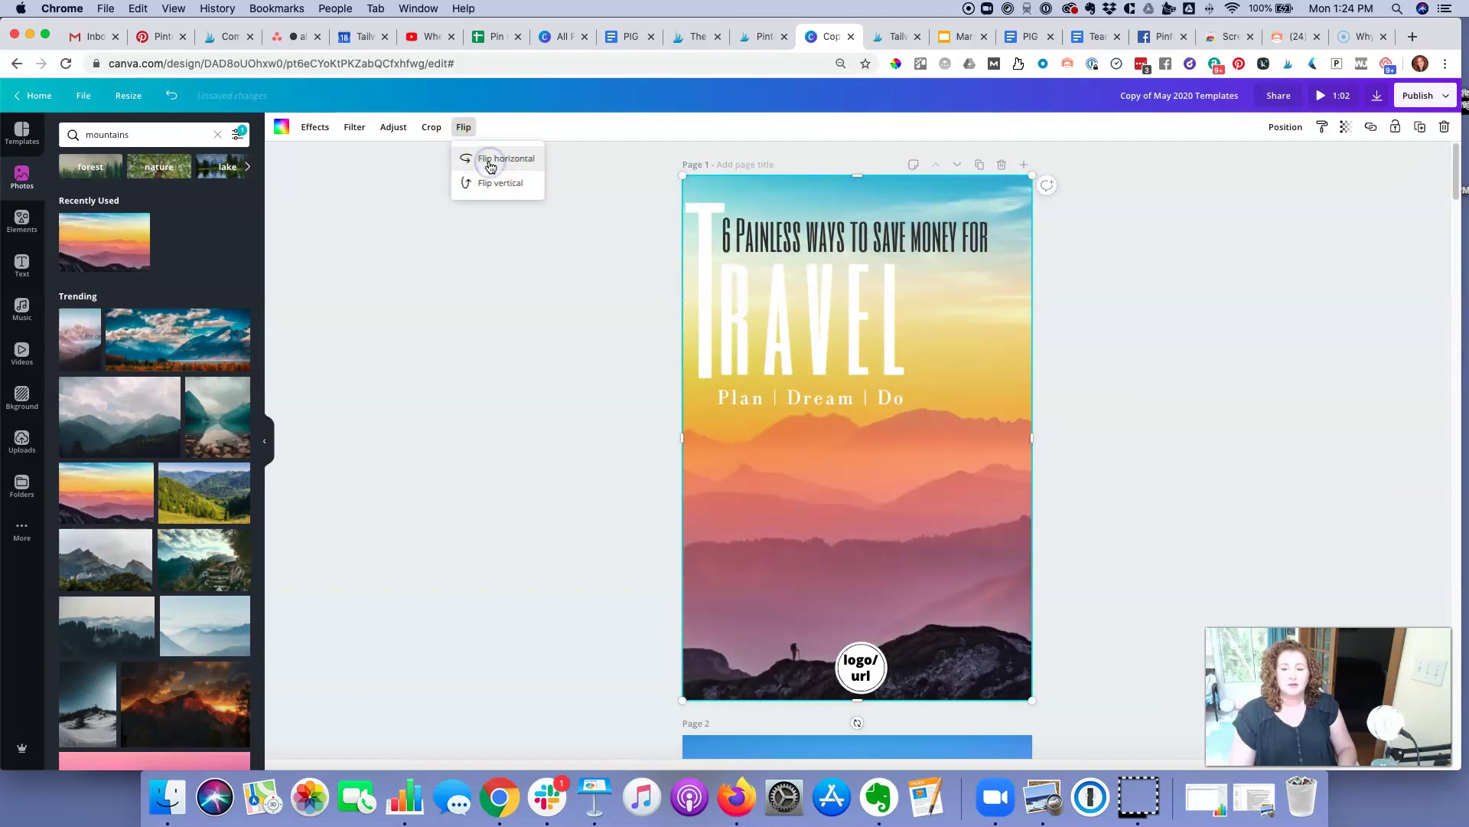
{"action": "left_click", "coordinate": [490, 161]}
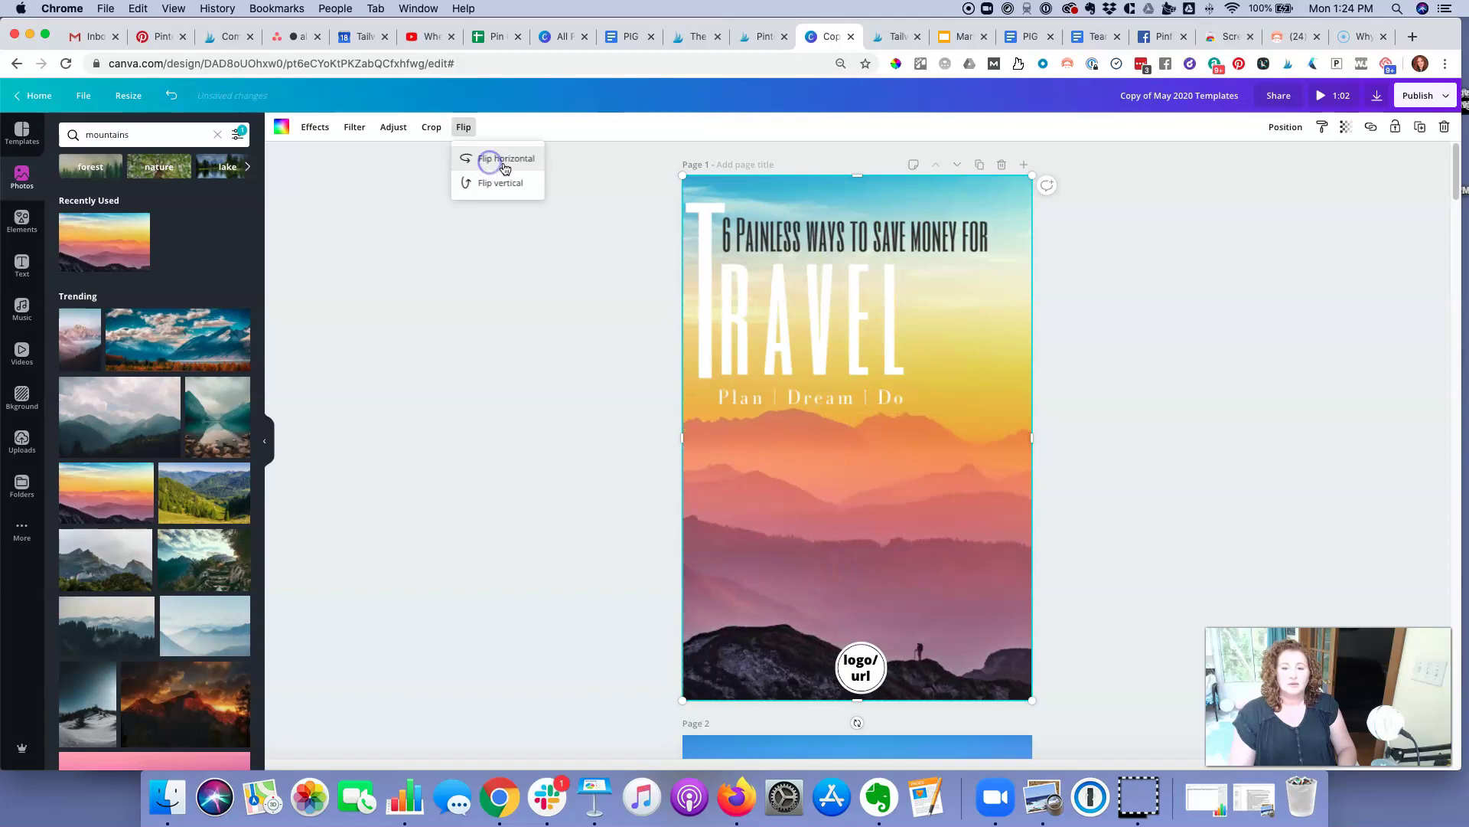
{"action": "left_click", "coordinate": [429, 127]}
{"action": "left_click_drag", "start_coordinate": [957, 435], "coordinate": [954, 503]}
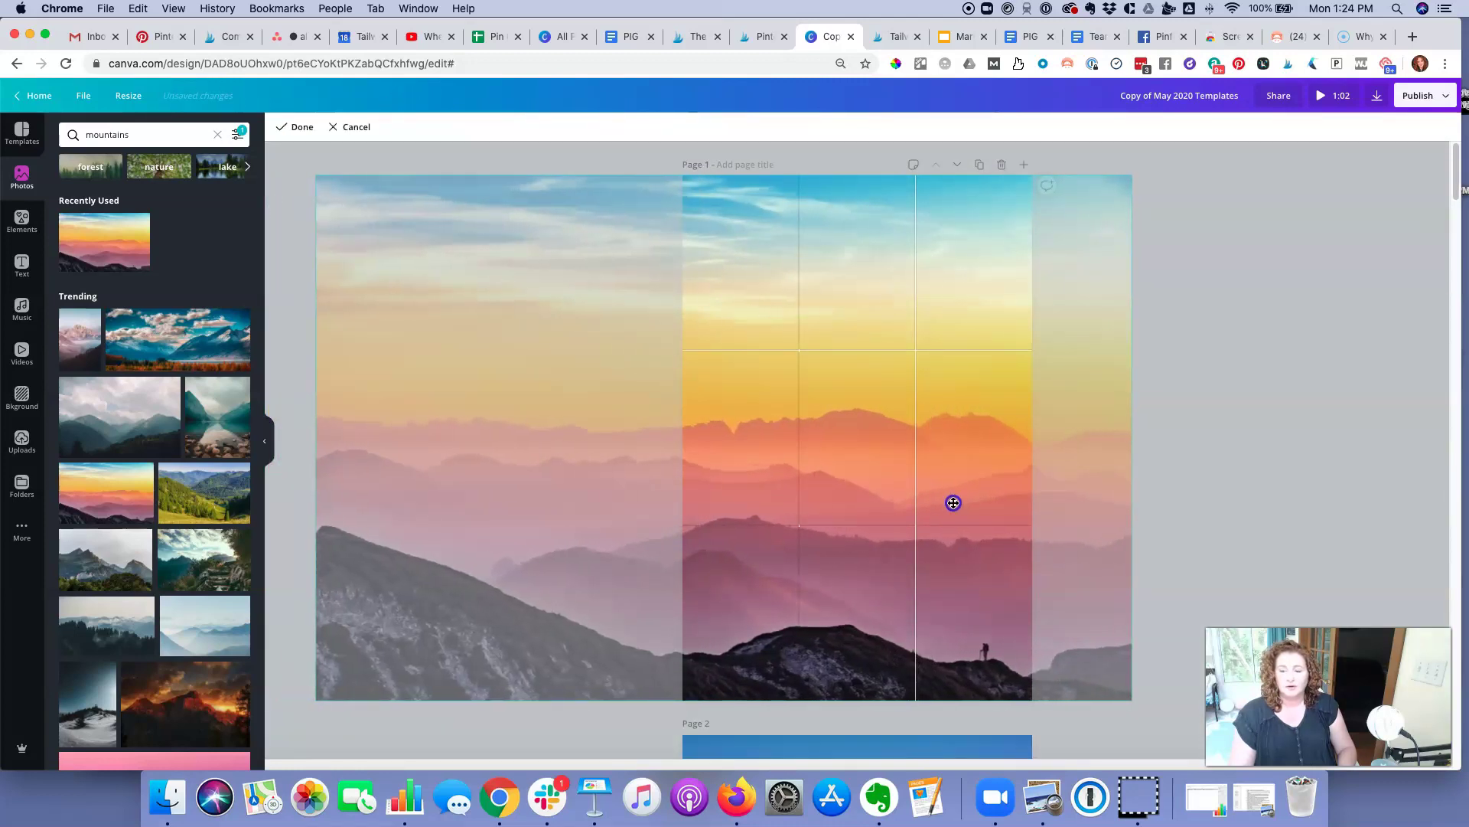
{"action": "left_click", "coordinate": [295, 127]}
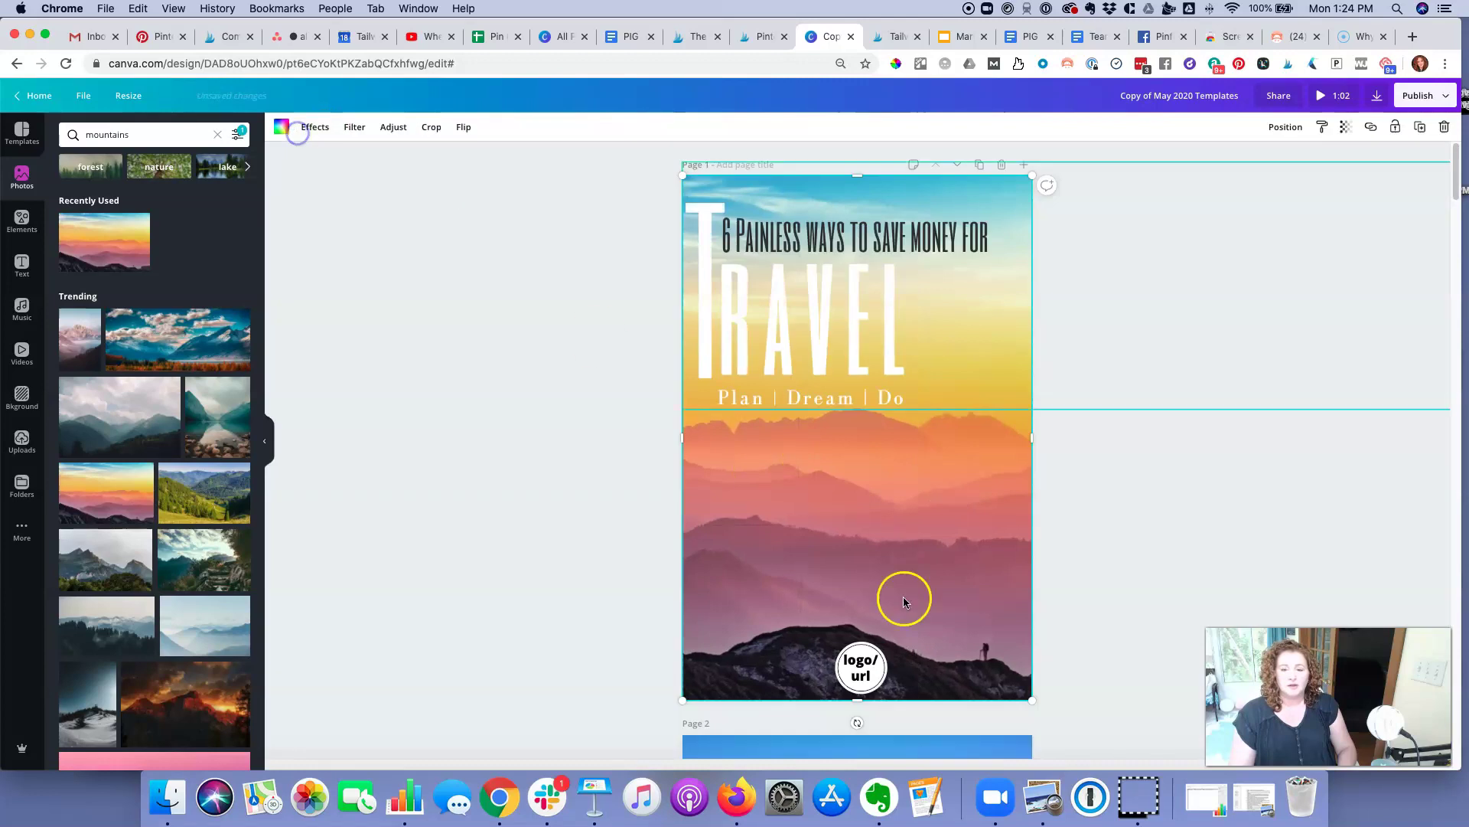
Step: Delete the logo/url badge from page 1
{"action": "left_click", "coordinate": [861, 677]}
{"action": "left_click", "coordinate": [861, 677]}
{"action": "key", "text": "Delete"}
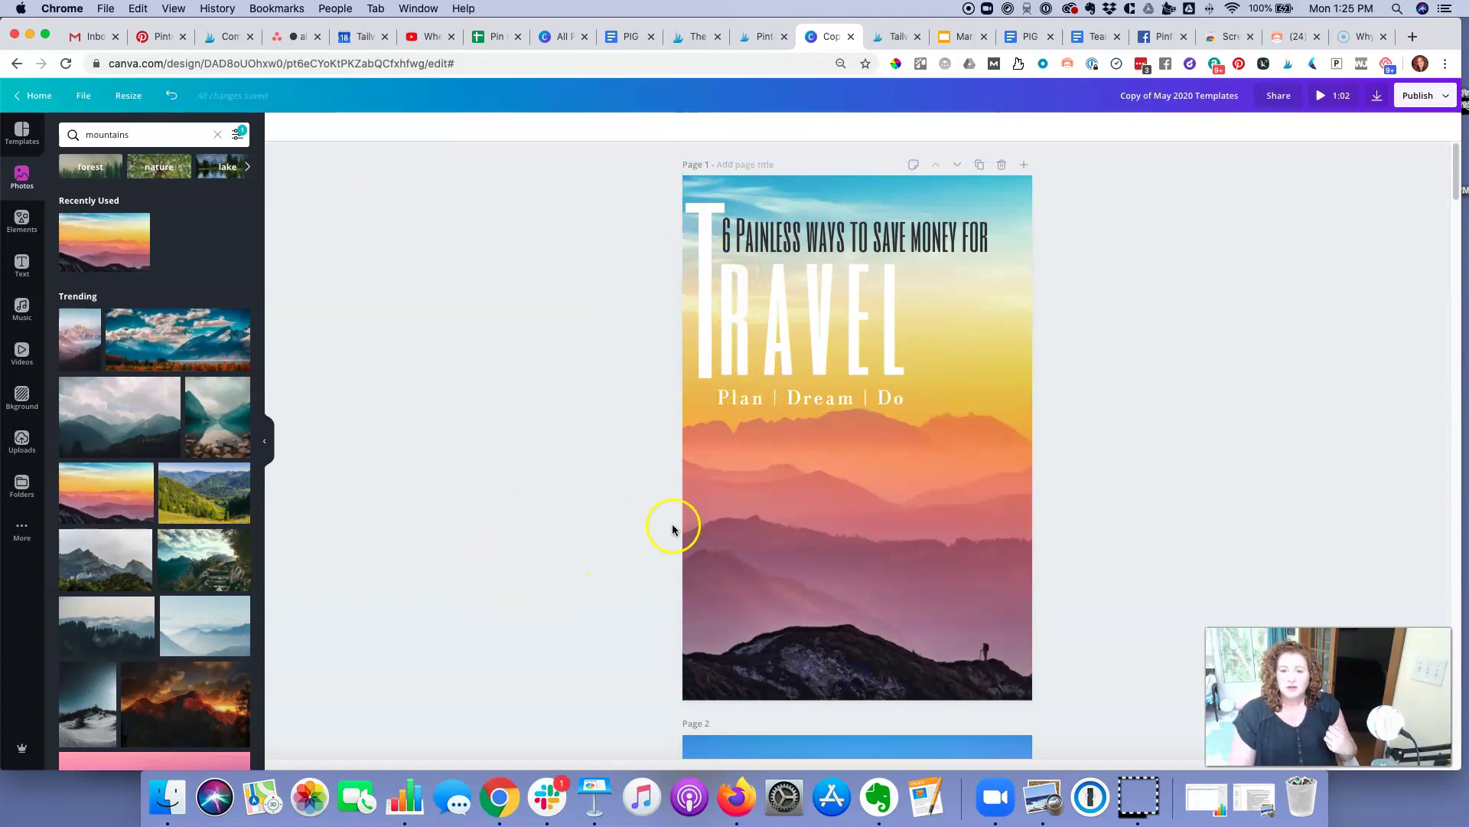
Step: Drag TRAVEL's big T to the page bottom and try tightening RAVEL's letter spacing
{"action": "left_click", "coordinate": [715, 352]}
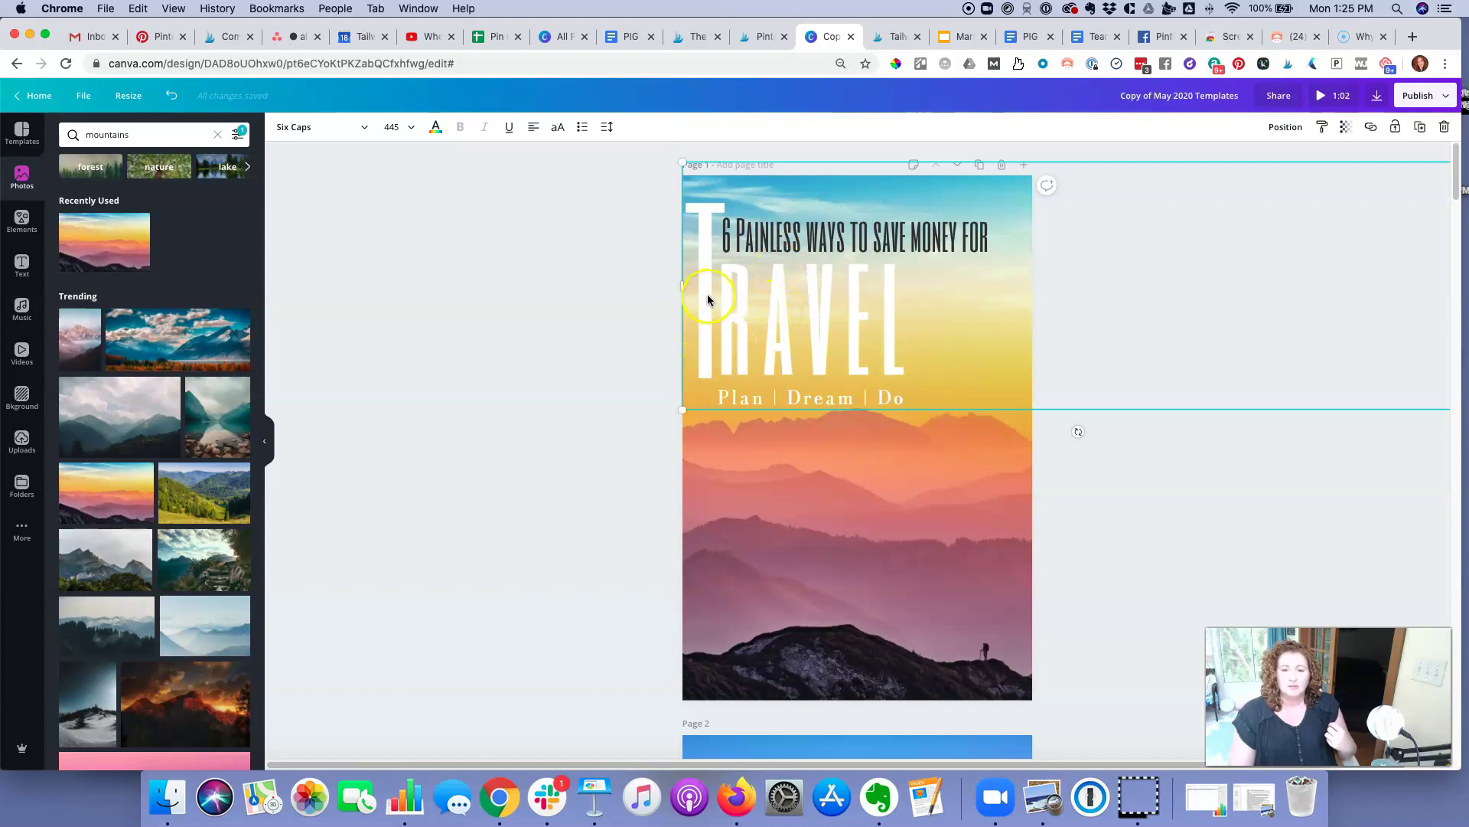
{"action": "left_click_drag", "start_coordinate": [708, 298], "coordinate": [737, 631]}
{"action": "left_click", "coordinate": [775, 344]}
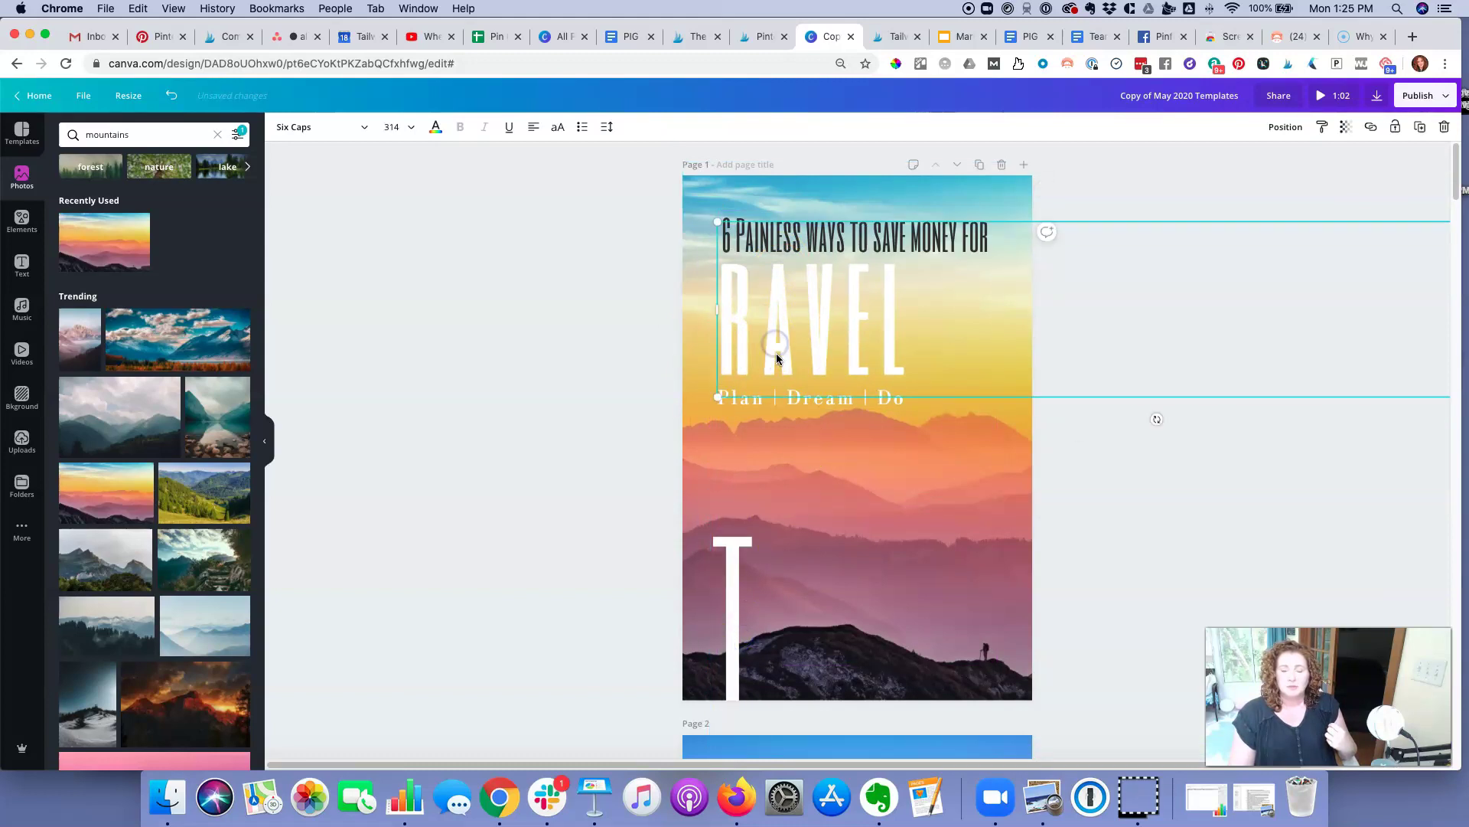
{"action": "left_click", "coordinate": [606, 128]}
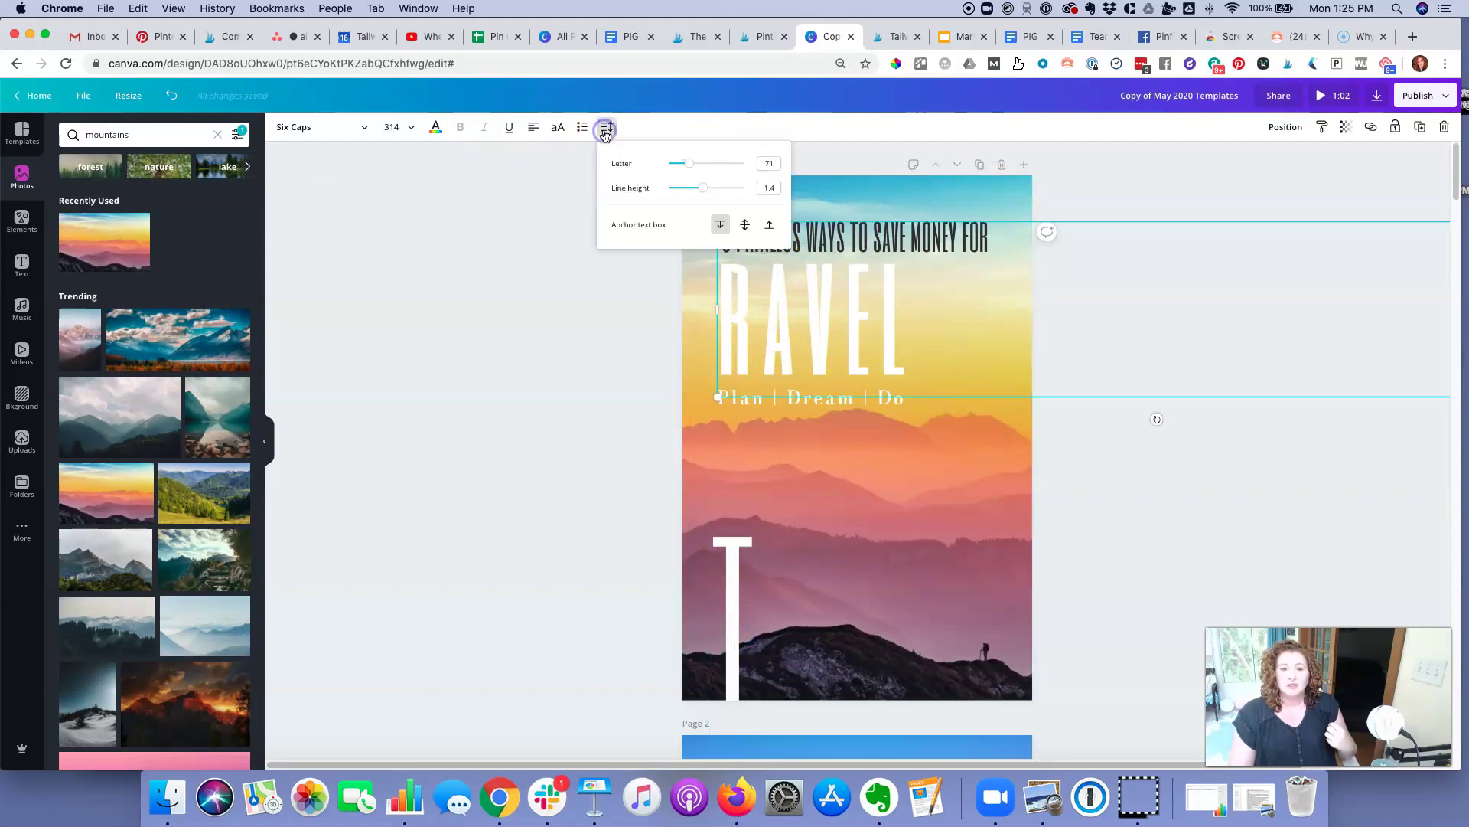
{"action": "mouse_move", "coordinate": [701, 166]}
{"action": "left_mouse_down"}
{"action": "mouse_move", "coordinate": [673, 164]}
{"action": "mouse_move", "coordinate": [711, 164]}
{"action": "mouse_move", "coordinate": [688, 163]}
{"action": "left_mouse_up"}
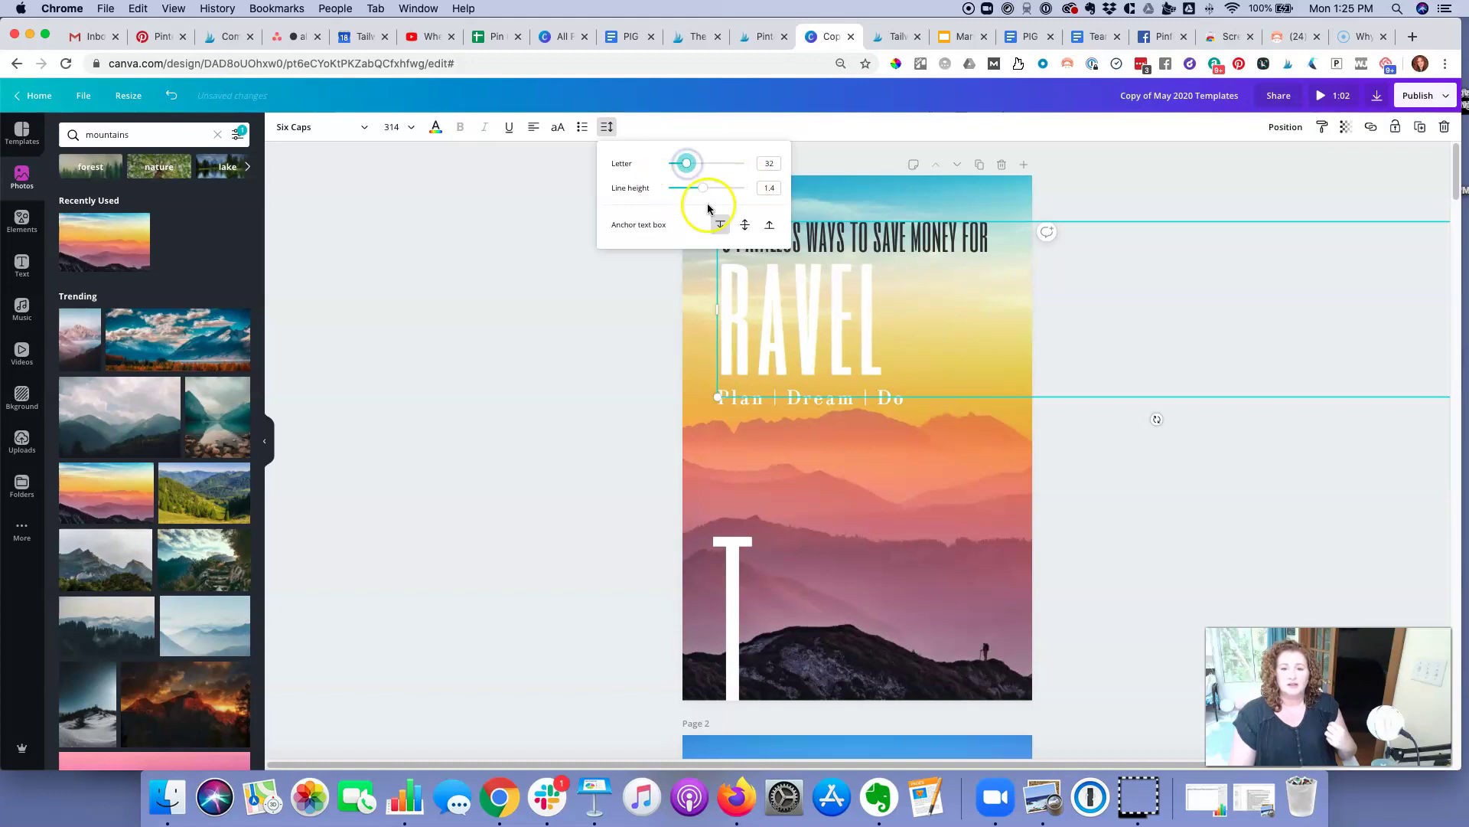
{"action": "left_click", "coordinate": [566, 417]}
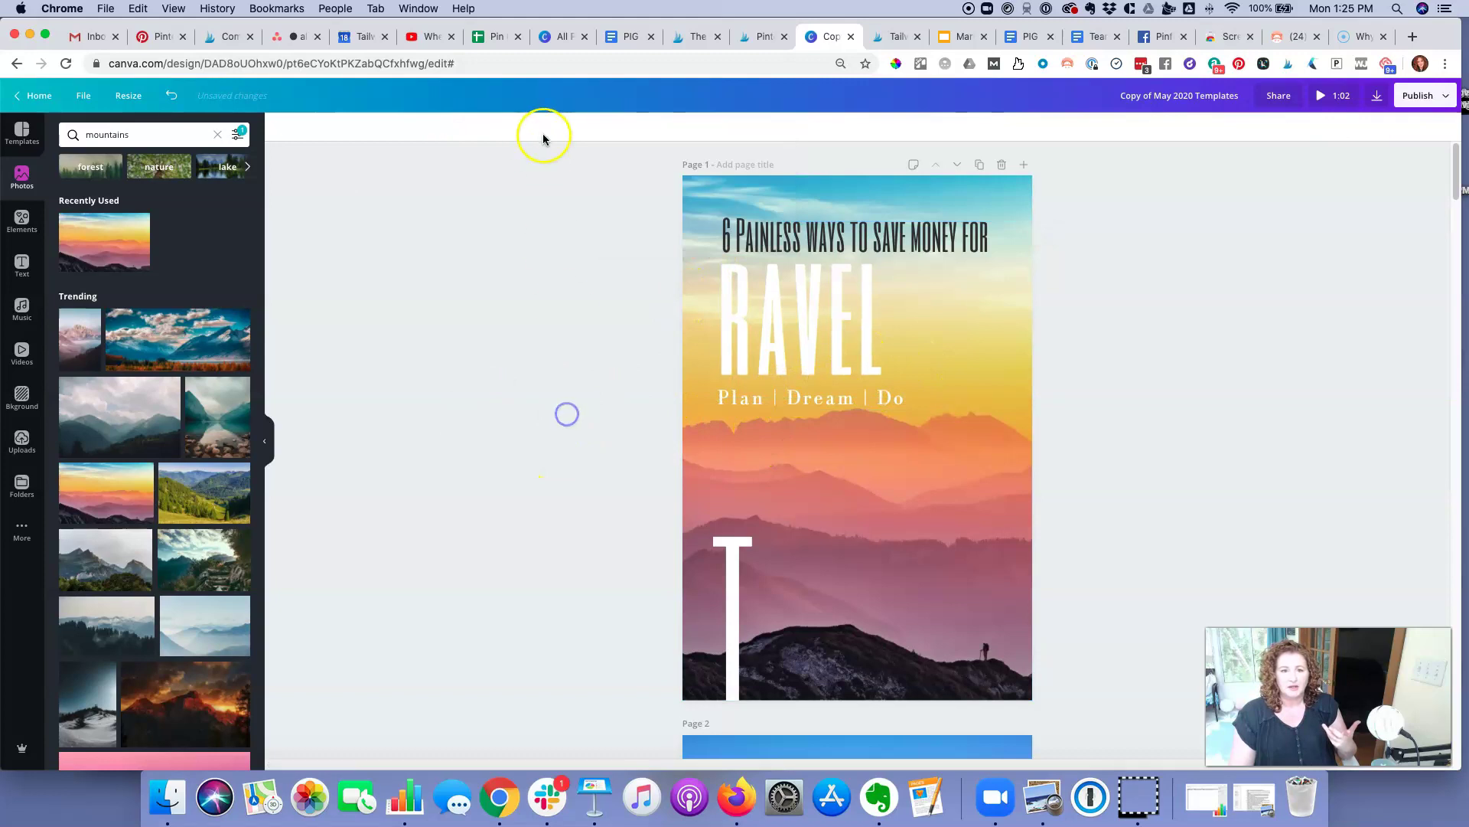
Step: Undo the spacing change and select the '6 Painless ways to save money for' title's text for resizing
{"action": "key", "text": "super+z"}
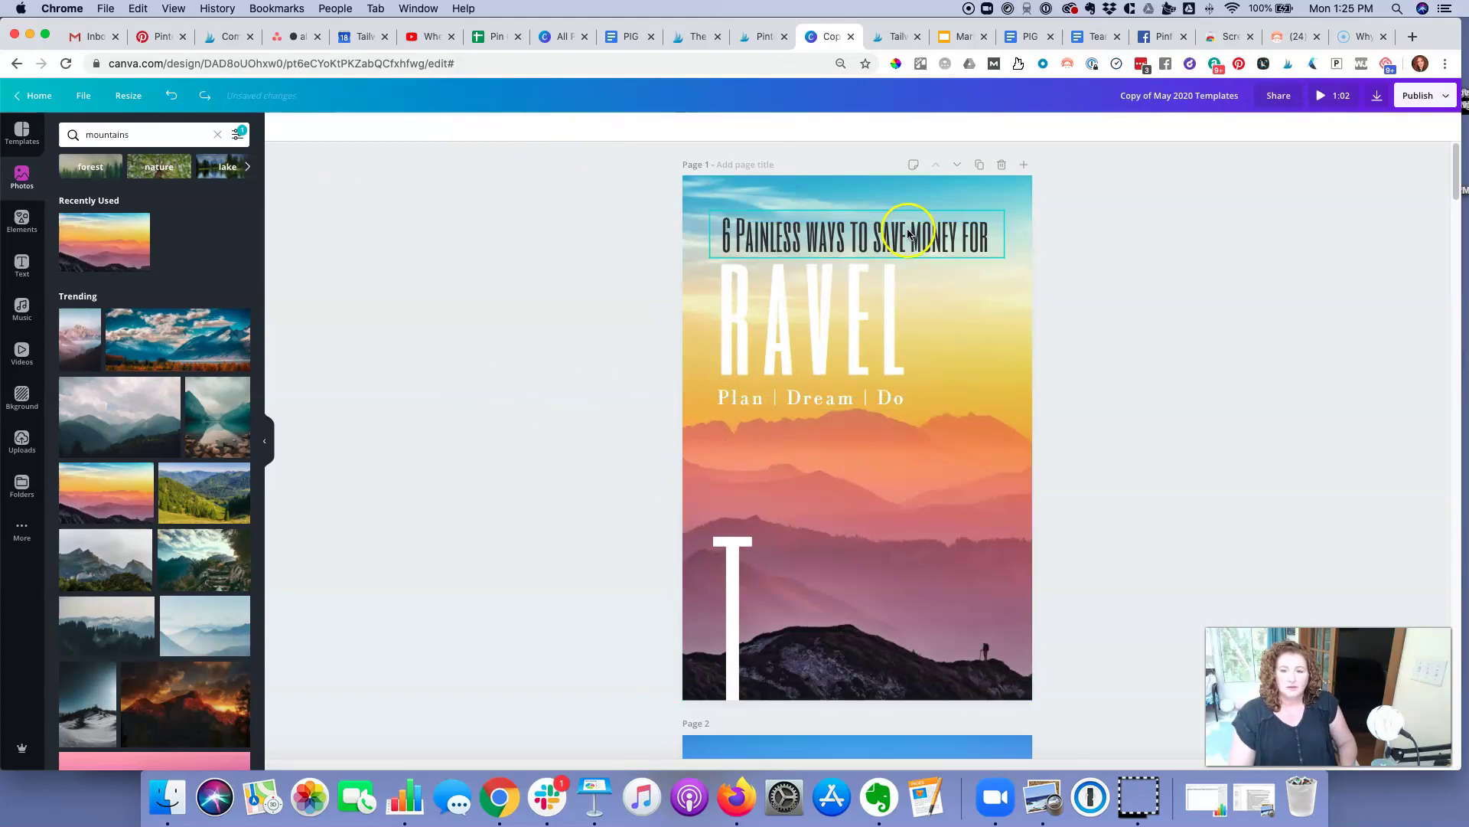
{"action": "left_click", "coordinate": [782, 228]}
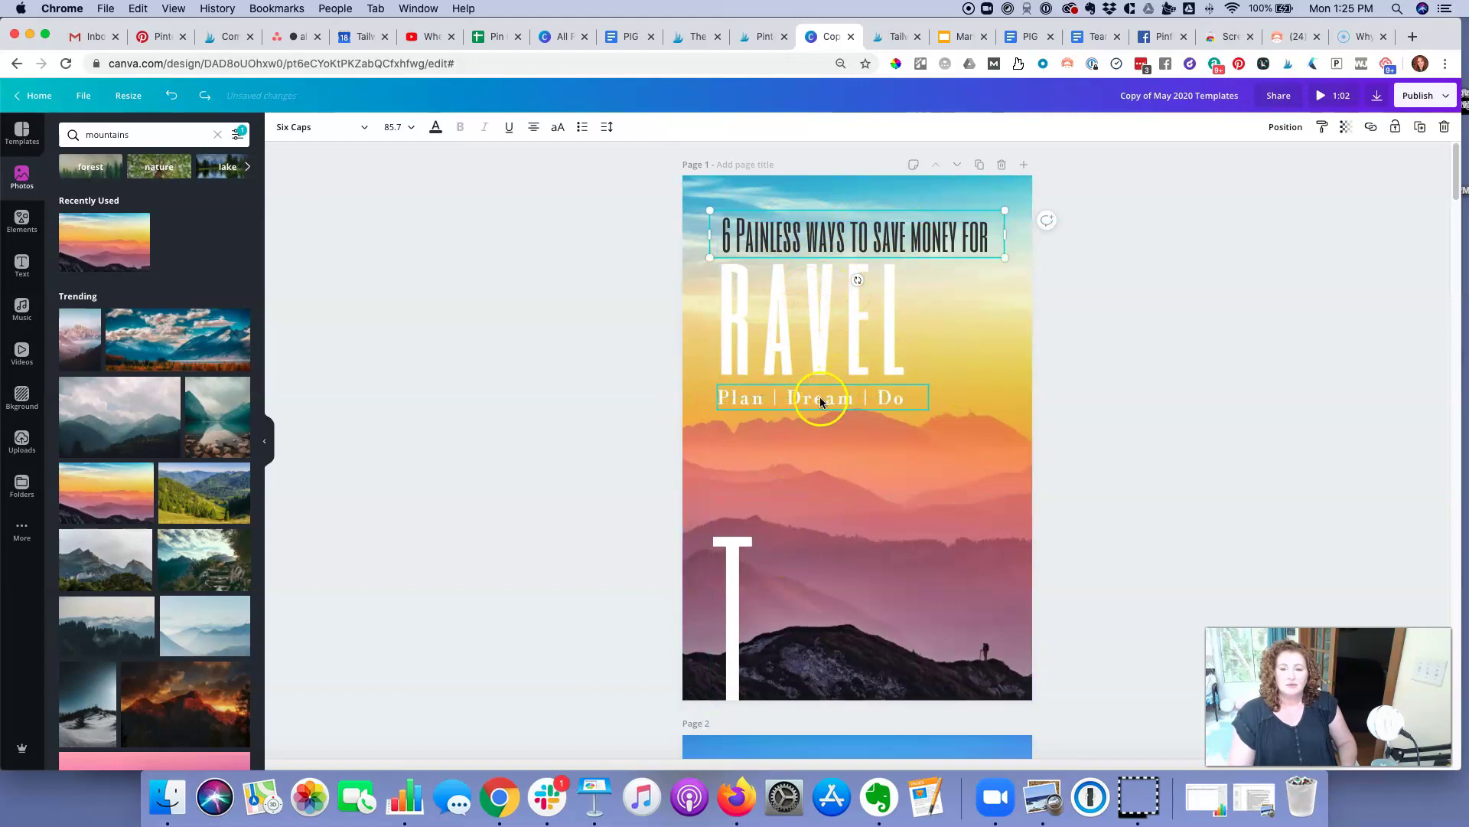
{"action": "double_click", "coordinate": [845, 230]}
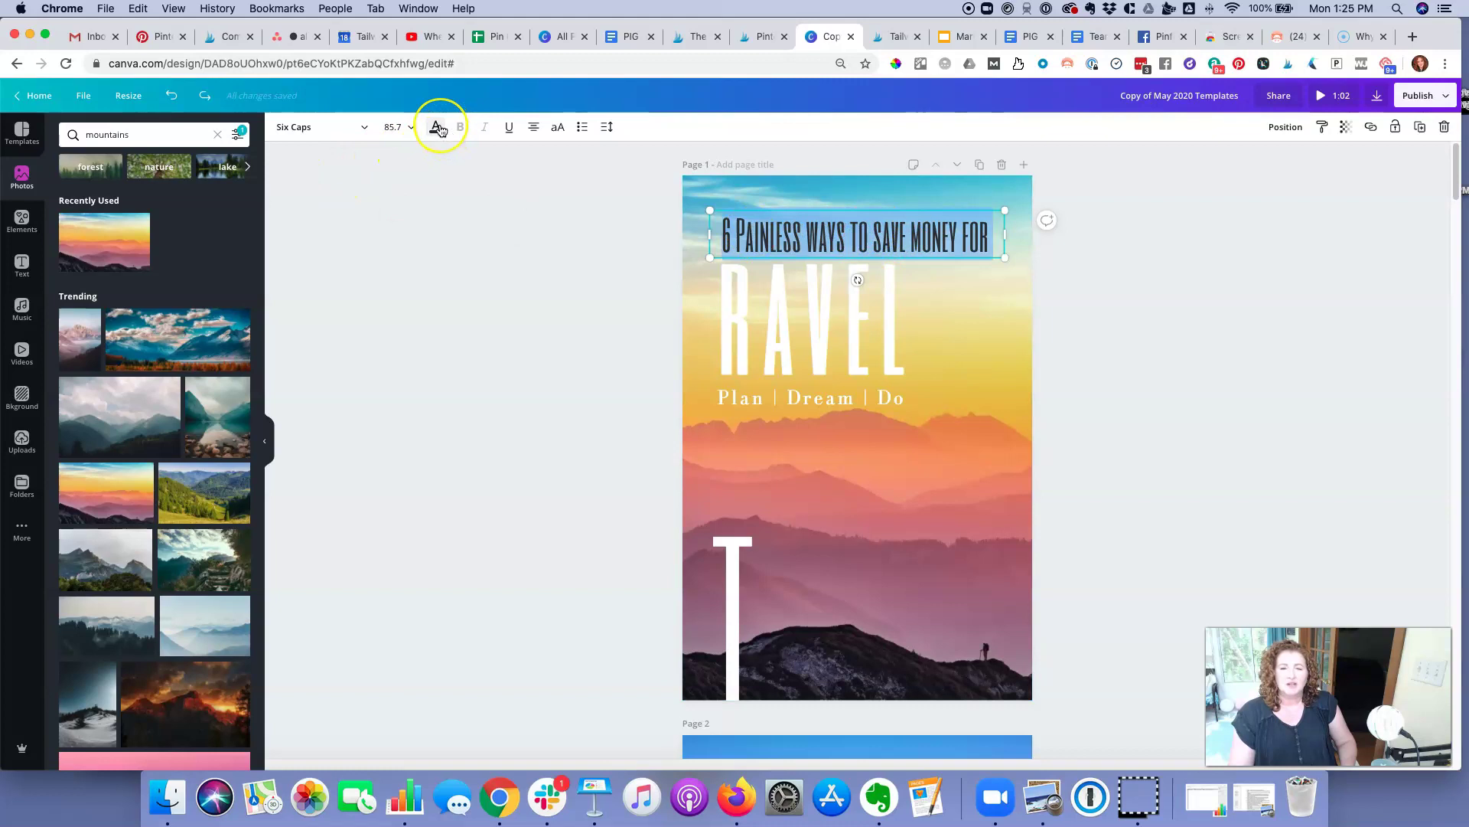
{"action": "left_click", "coordinate": [530, 289]}
{"action": "left_click", "coordinate": [767, 237]}
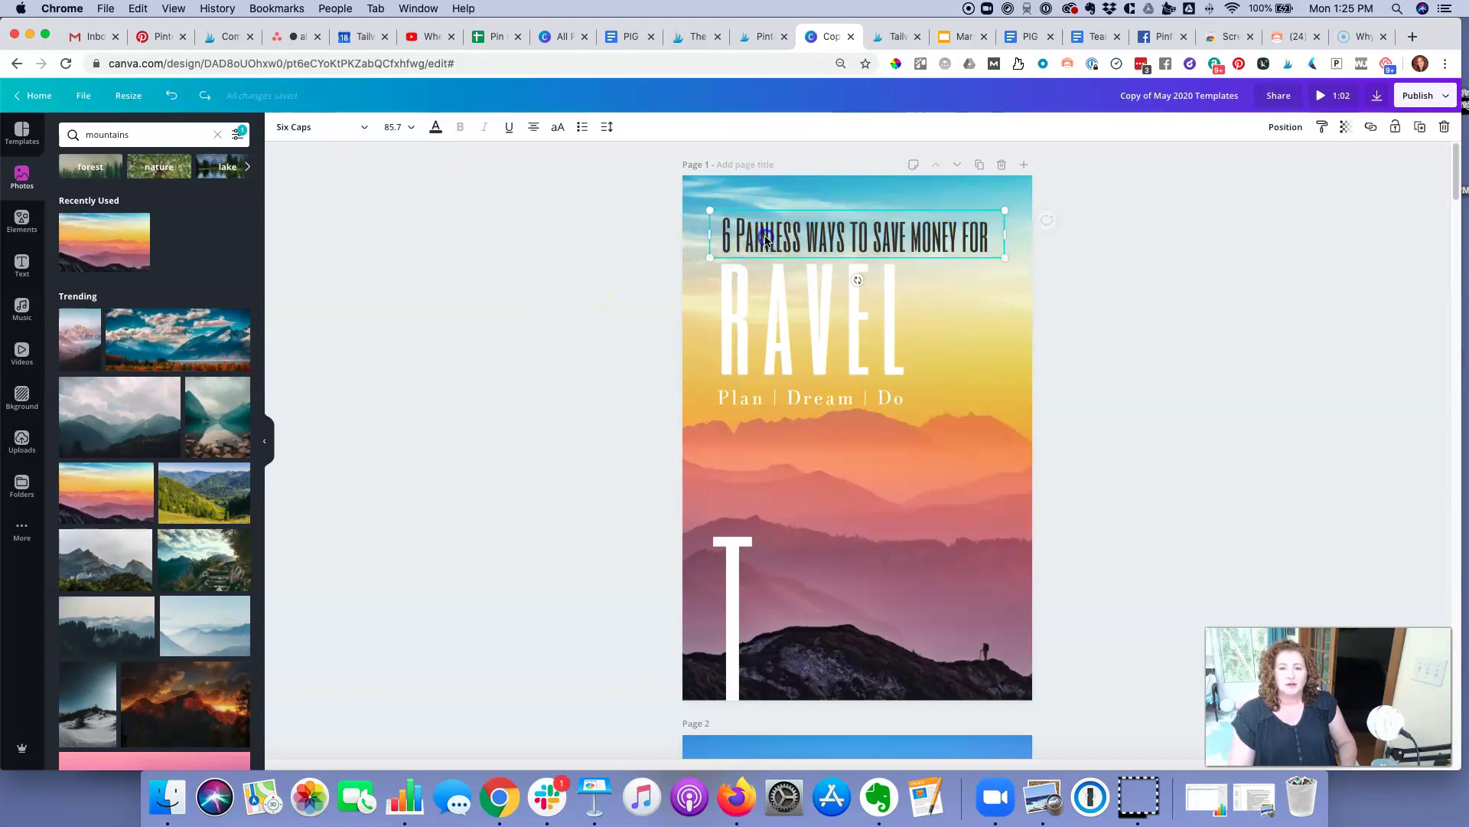
{"action": "left_click", "coordinate": [766, 237]}
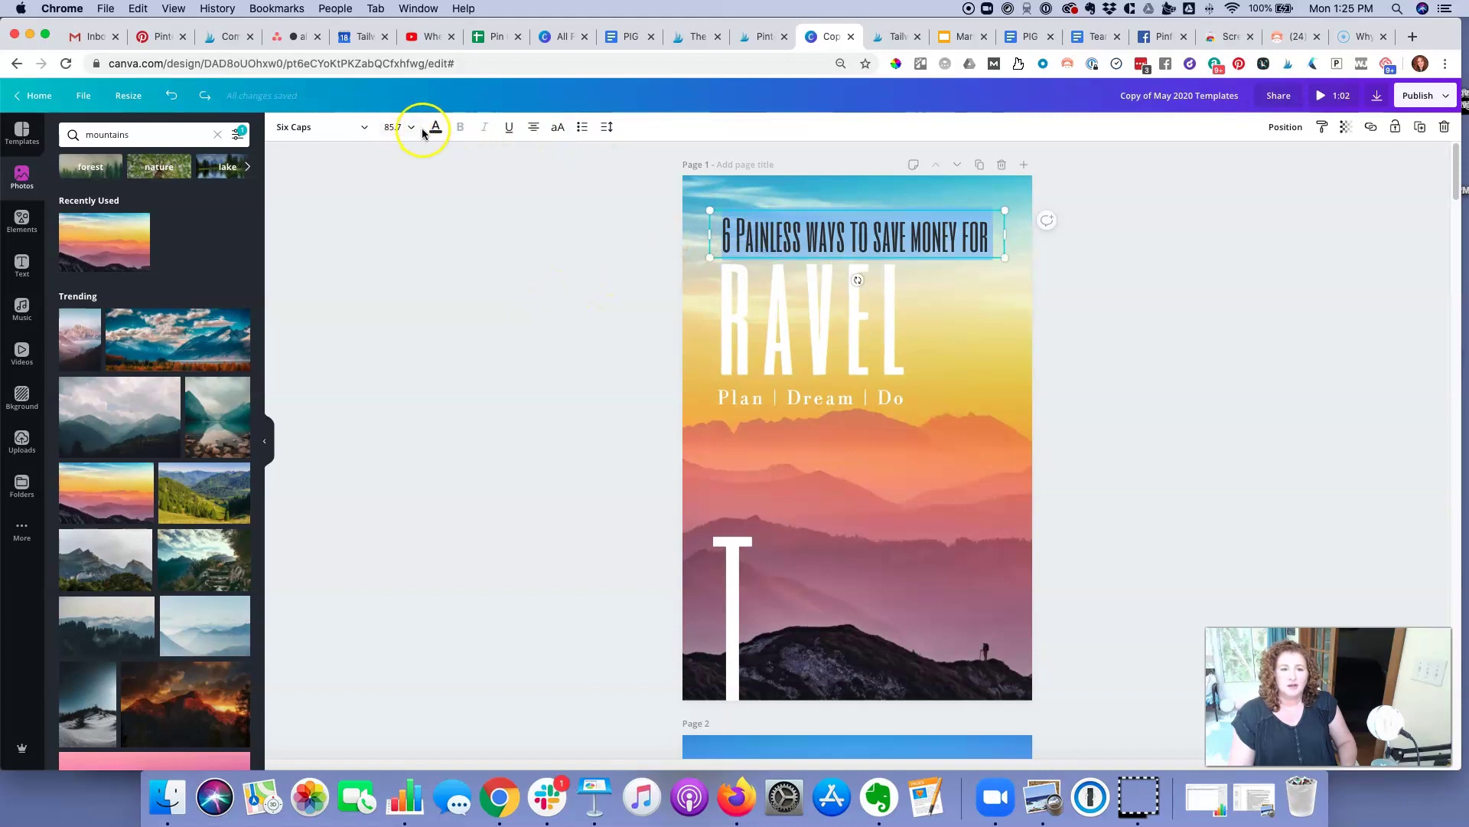
{"action": "left_click", "coordinate": [397, 126]}
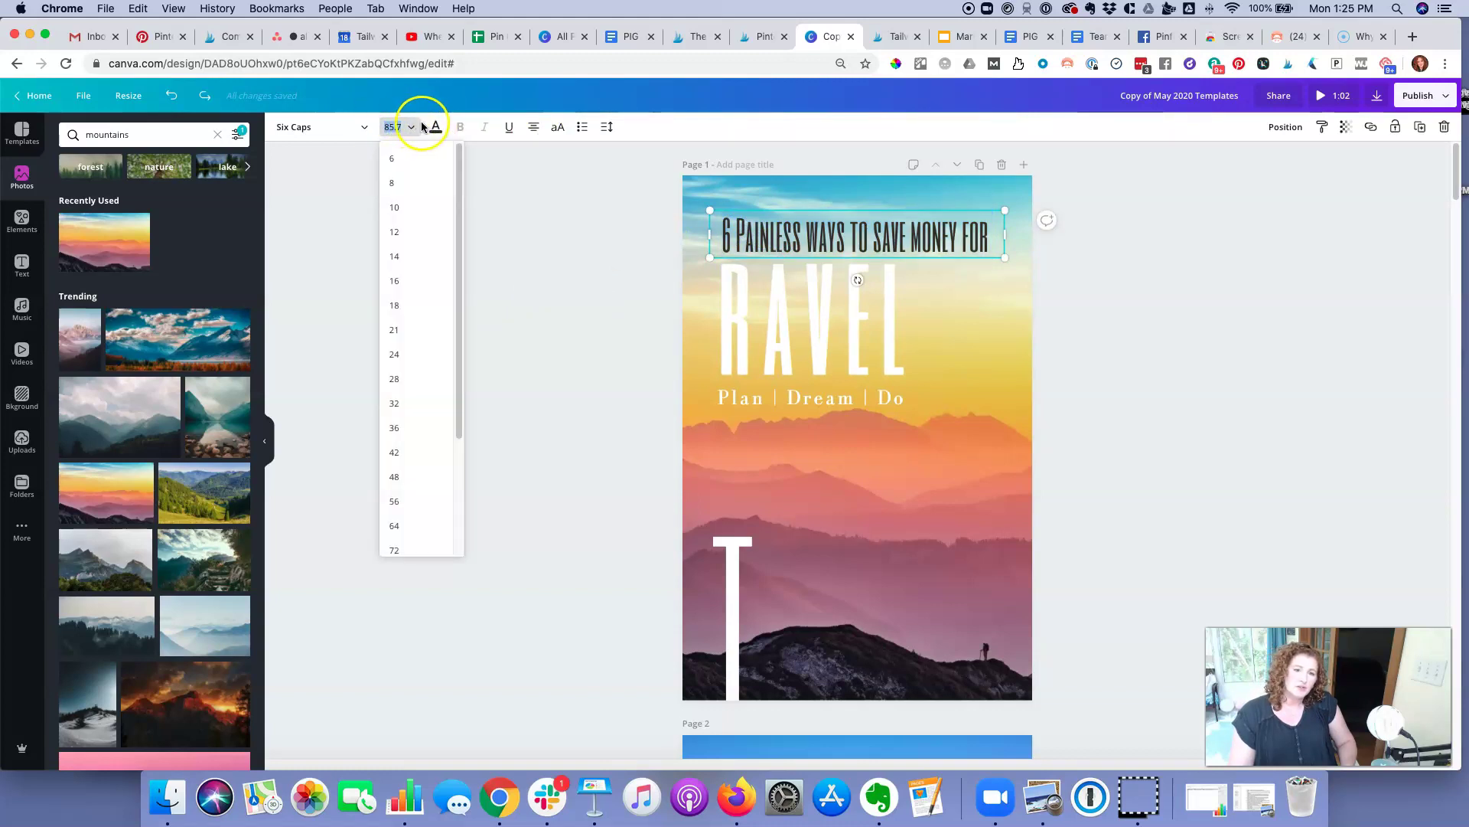
Step: Recolour the '6 Painless ways to save money for' title with the mauve Photo Colors swatch
{"action": "left_click", "coordinate": [435, 126]}
{"action": "left_click", "coordinate": [436, 127]}
{"action": "left_click", "coordinate": [435, 126]}
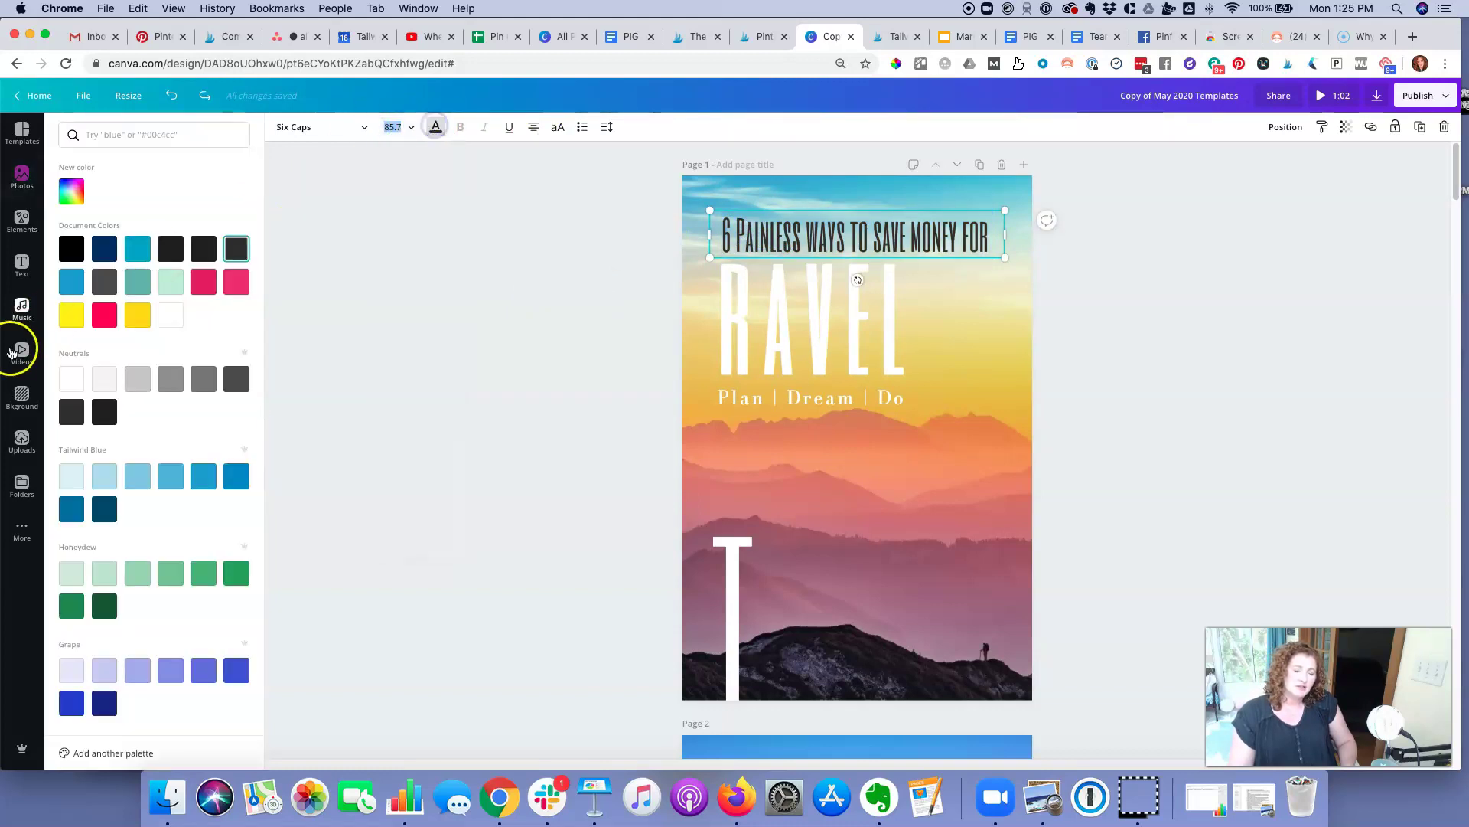
{"action": "scroll", "coordinate": [91, 306], "scroll_direction": "down", "scroll_amount": 10}
{"action": "scroll", "coordinate": [99, 360], "scroll_direction": "down", "scroll_amount": 2}
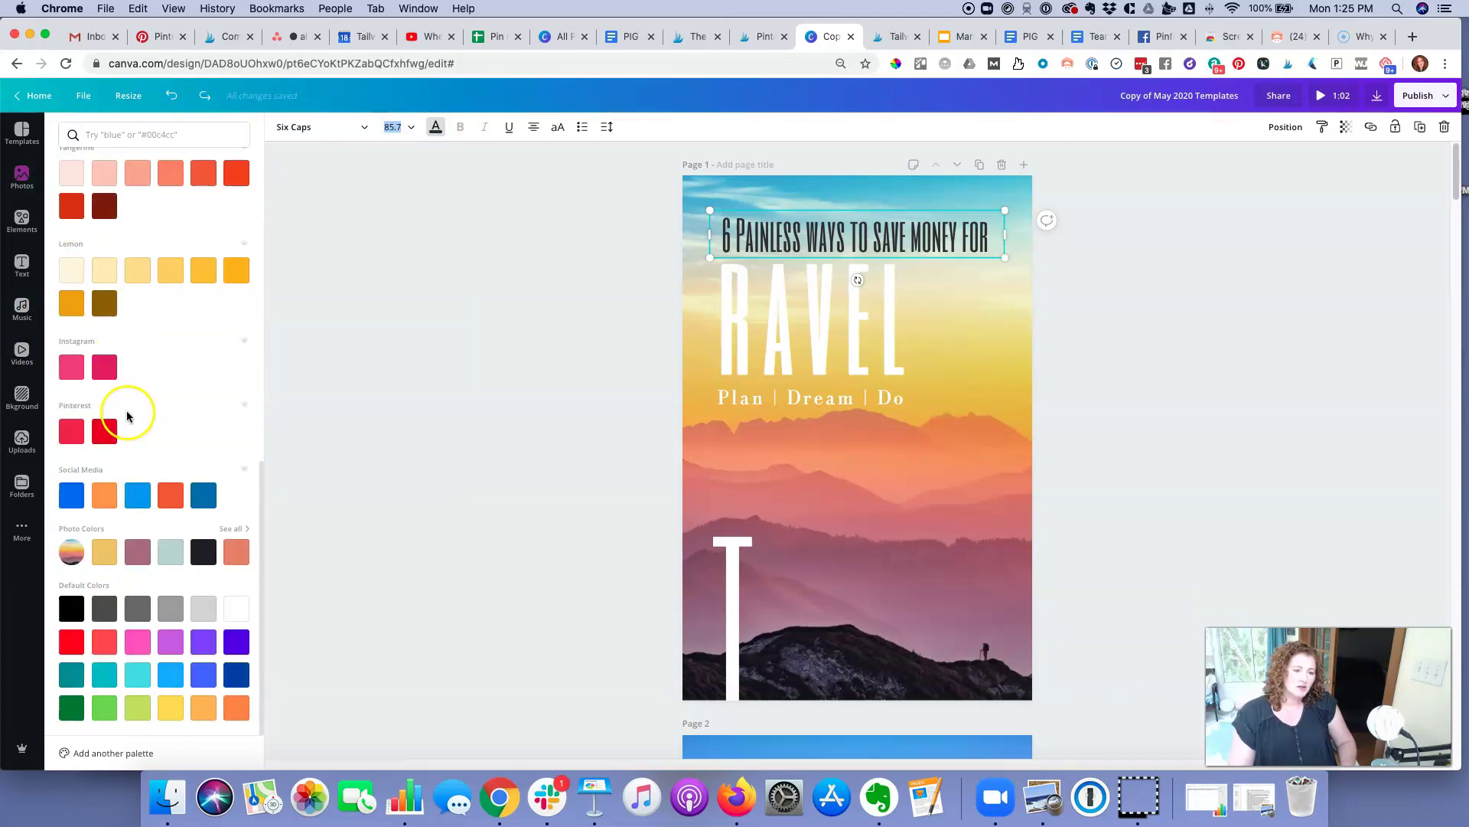
{"action": "left_click", "coordinate": [138, 553]}
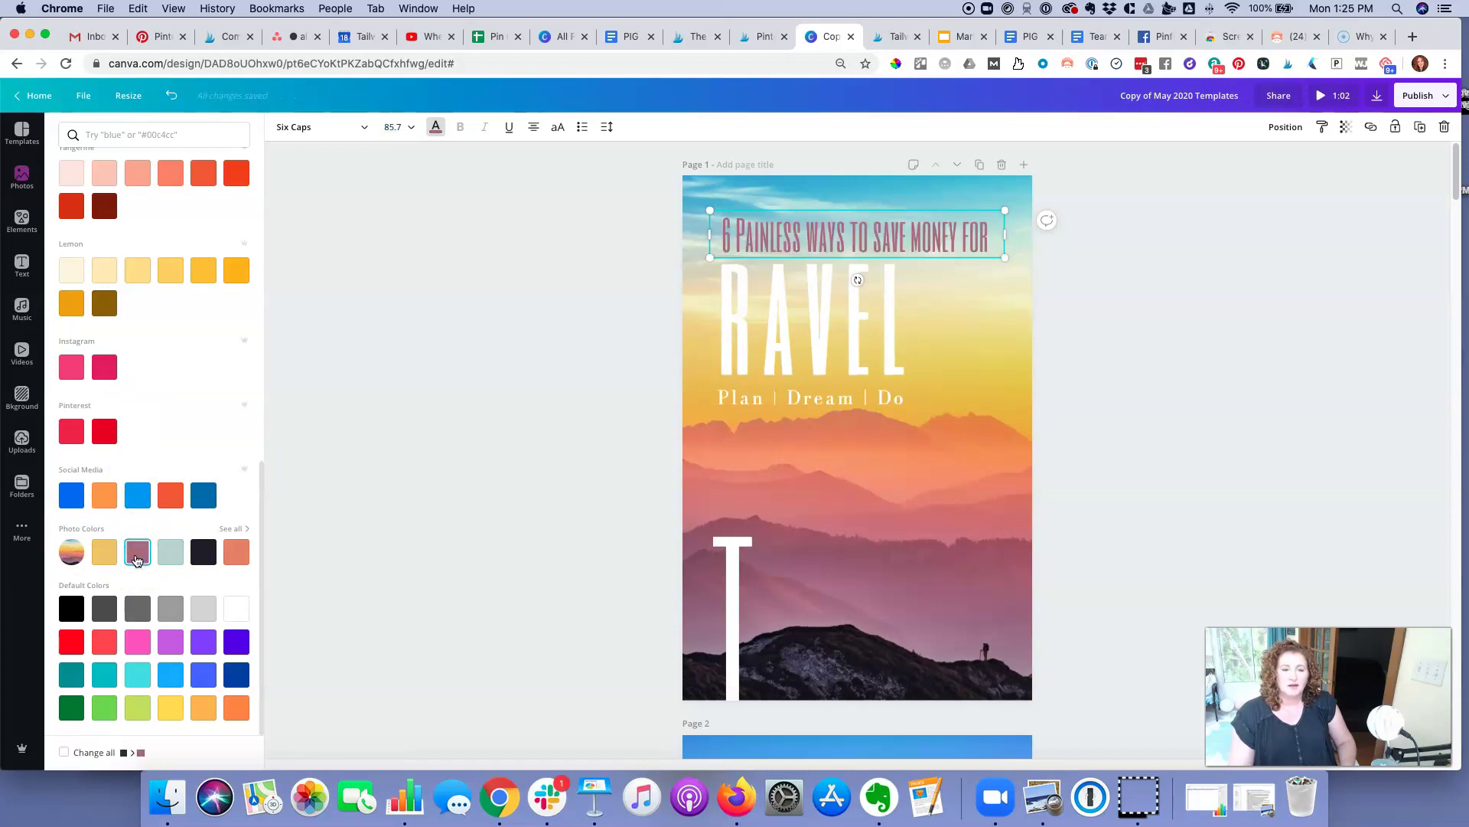
{"action": "left_click", "coordinate": [454, 508]}
{"action": "left_click", "coordinate": [585, 446]}
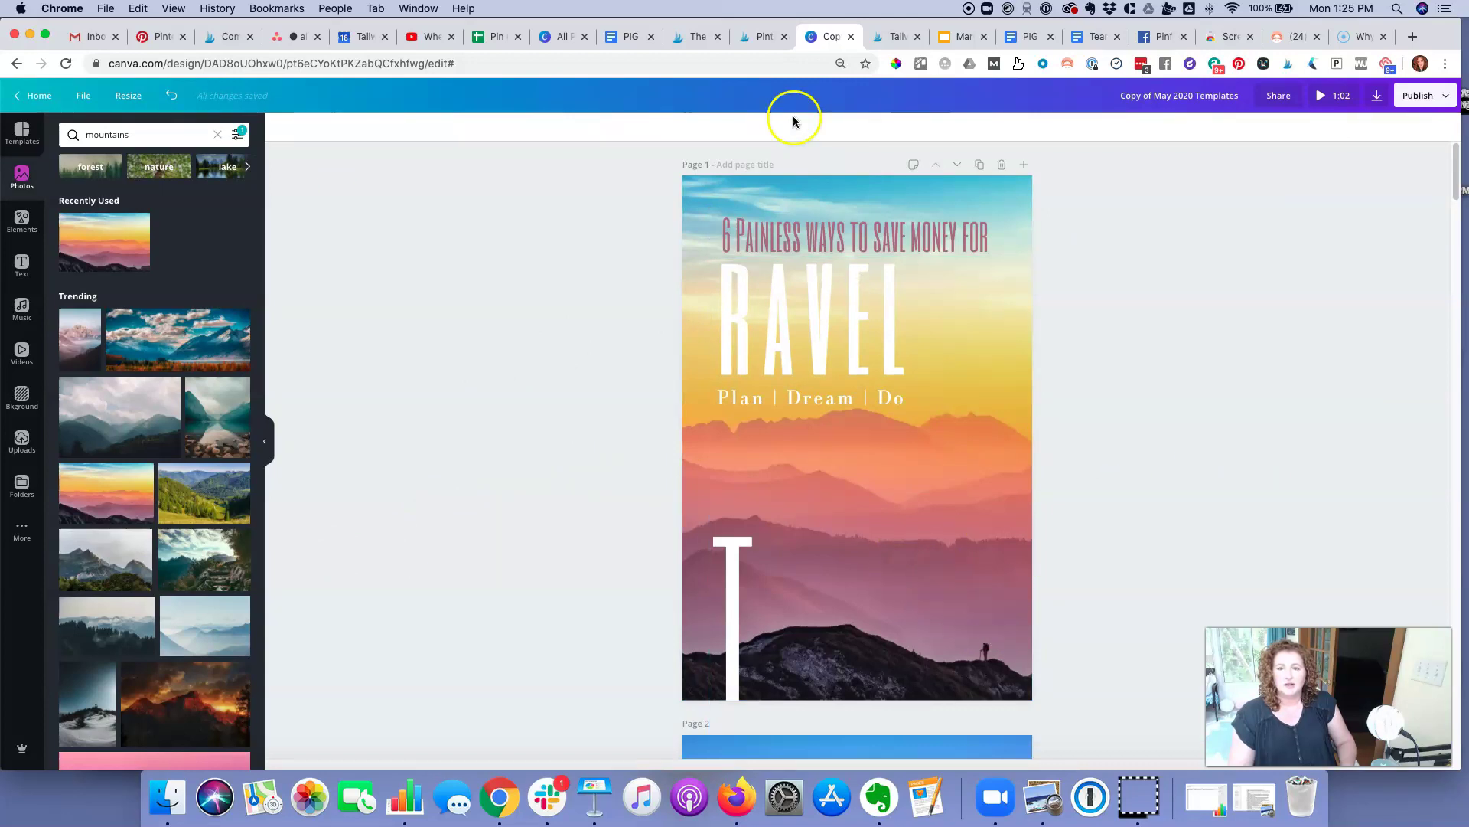
Step: Sample a mauve from the photo's mountains with the ColorZilla eyedropper
{"action": "left_click", "coordinate": [897, 68]}
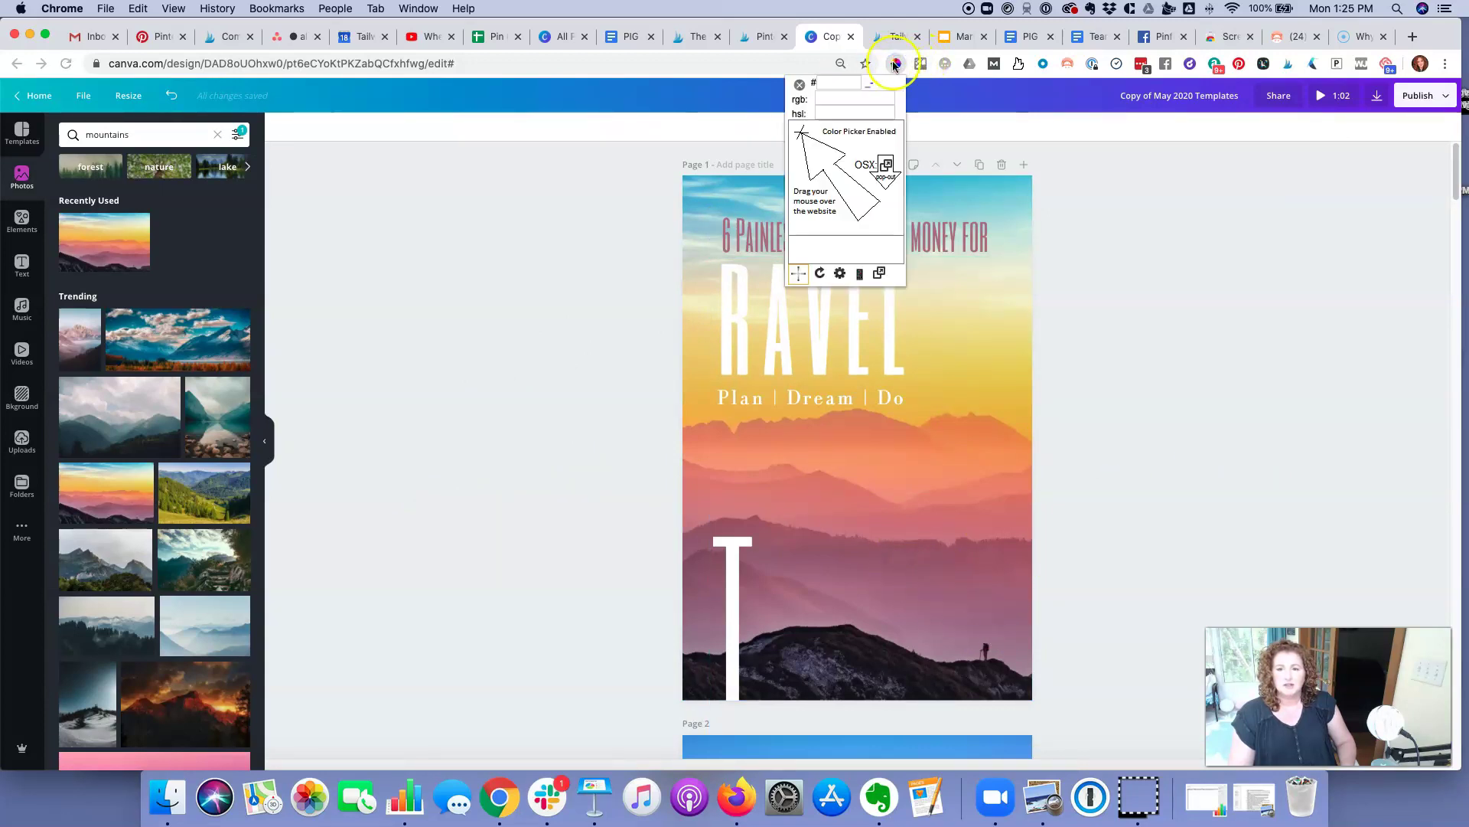
{"action": "left_click", "coordinate": [849, 91]}
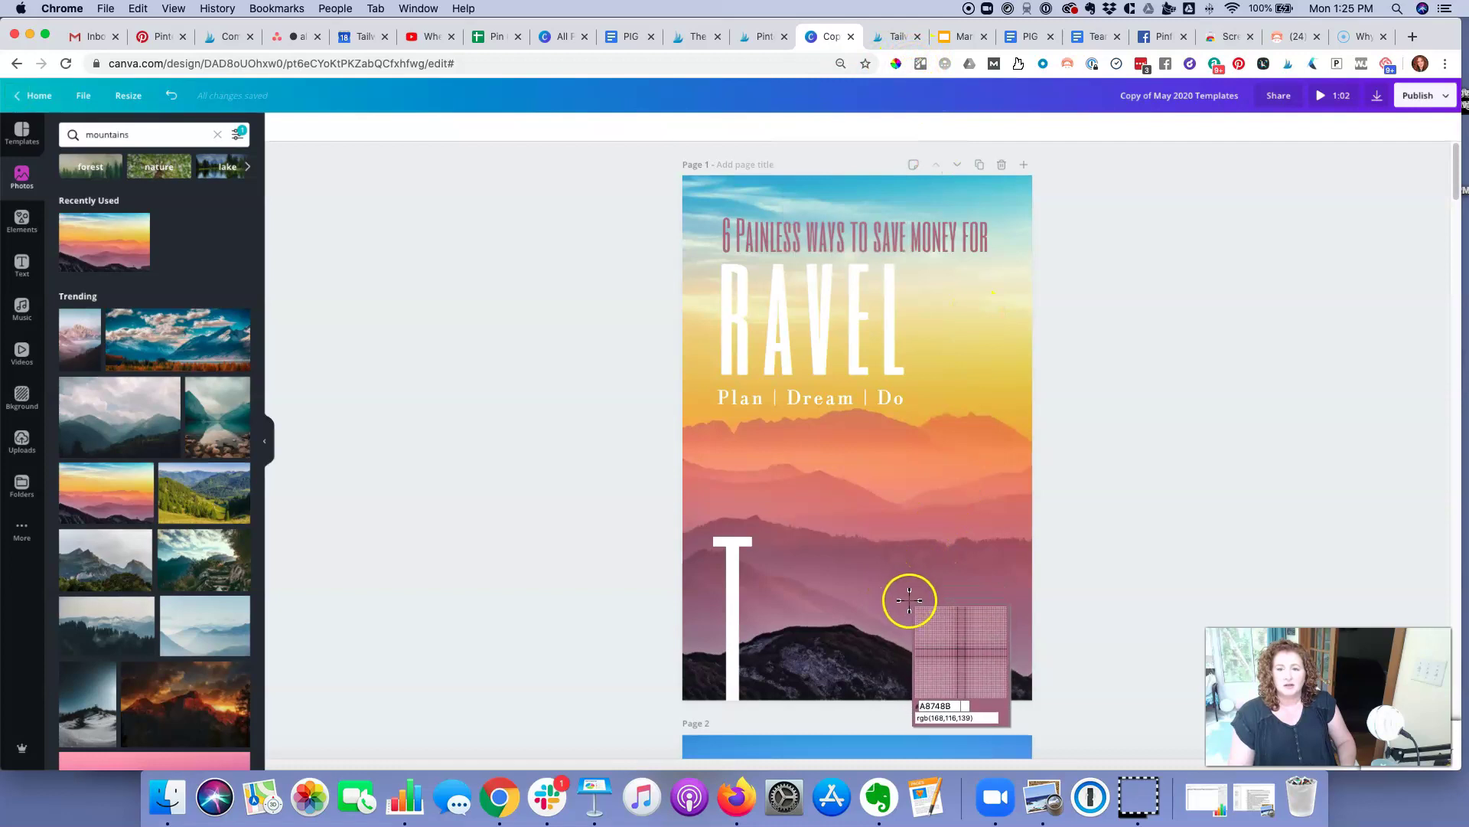
{"action": "left_click", "coordinate": [782, 581]}
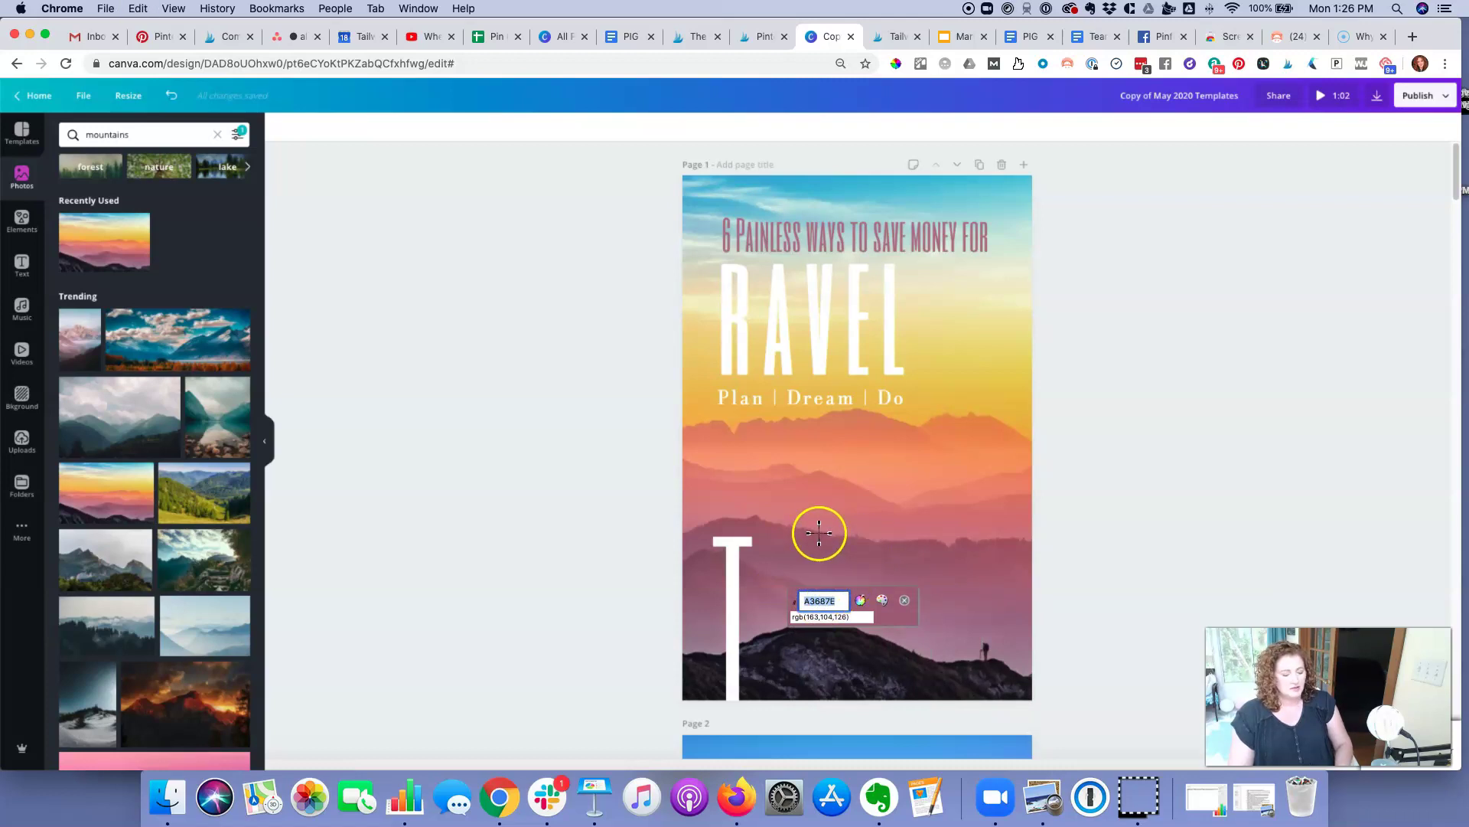
Step: Add #A3687E as a new text colour and apply it to the title
{"action": "left_click", "coordinate": [861, 233]}
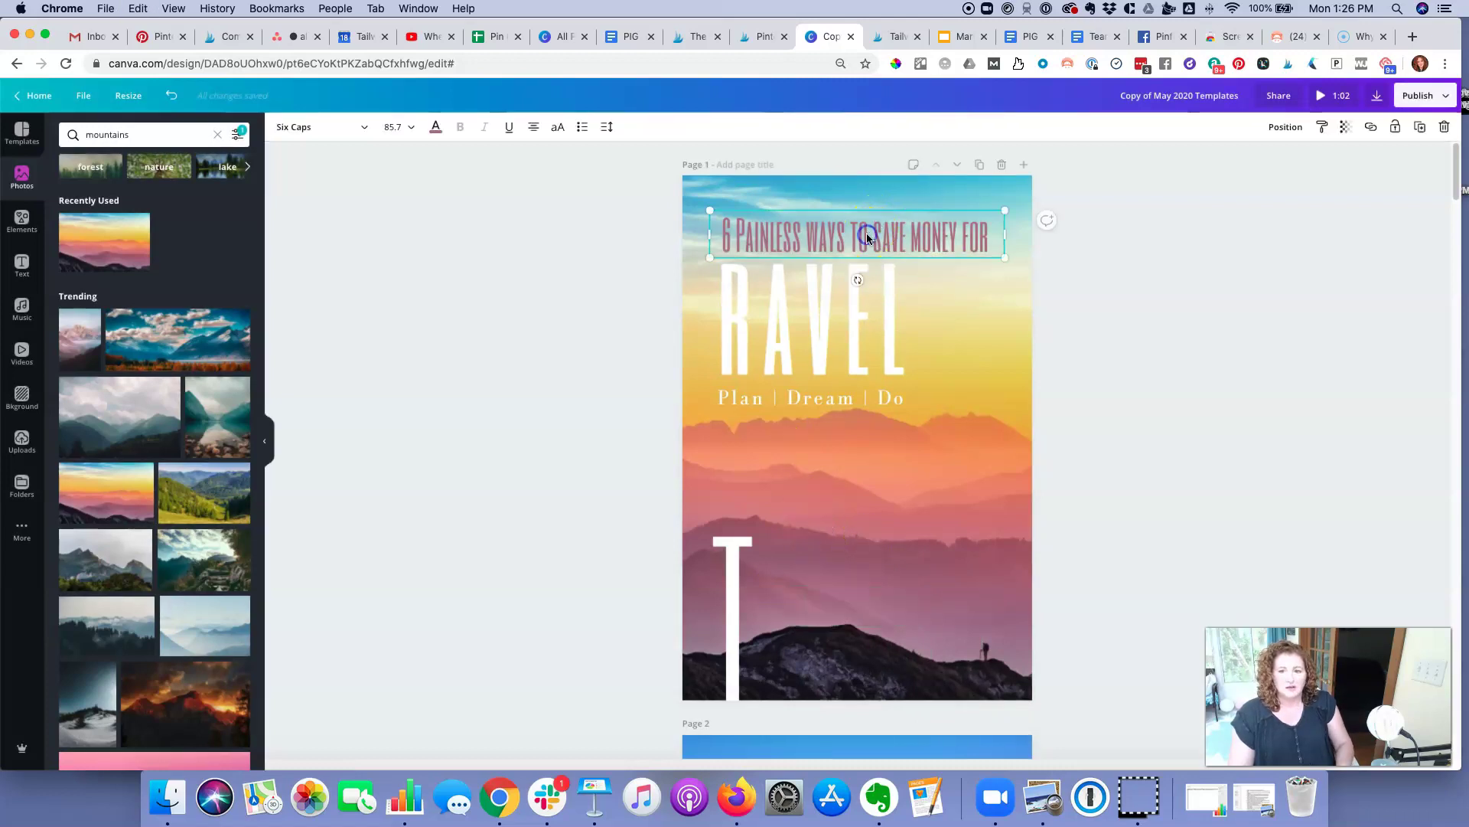
{"action": "left_click", "coordinate": [435, 126]}
{"action": "left_click", "coordinate": [71, 190]}
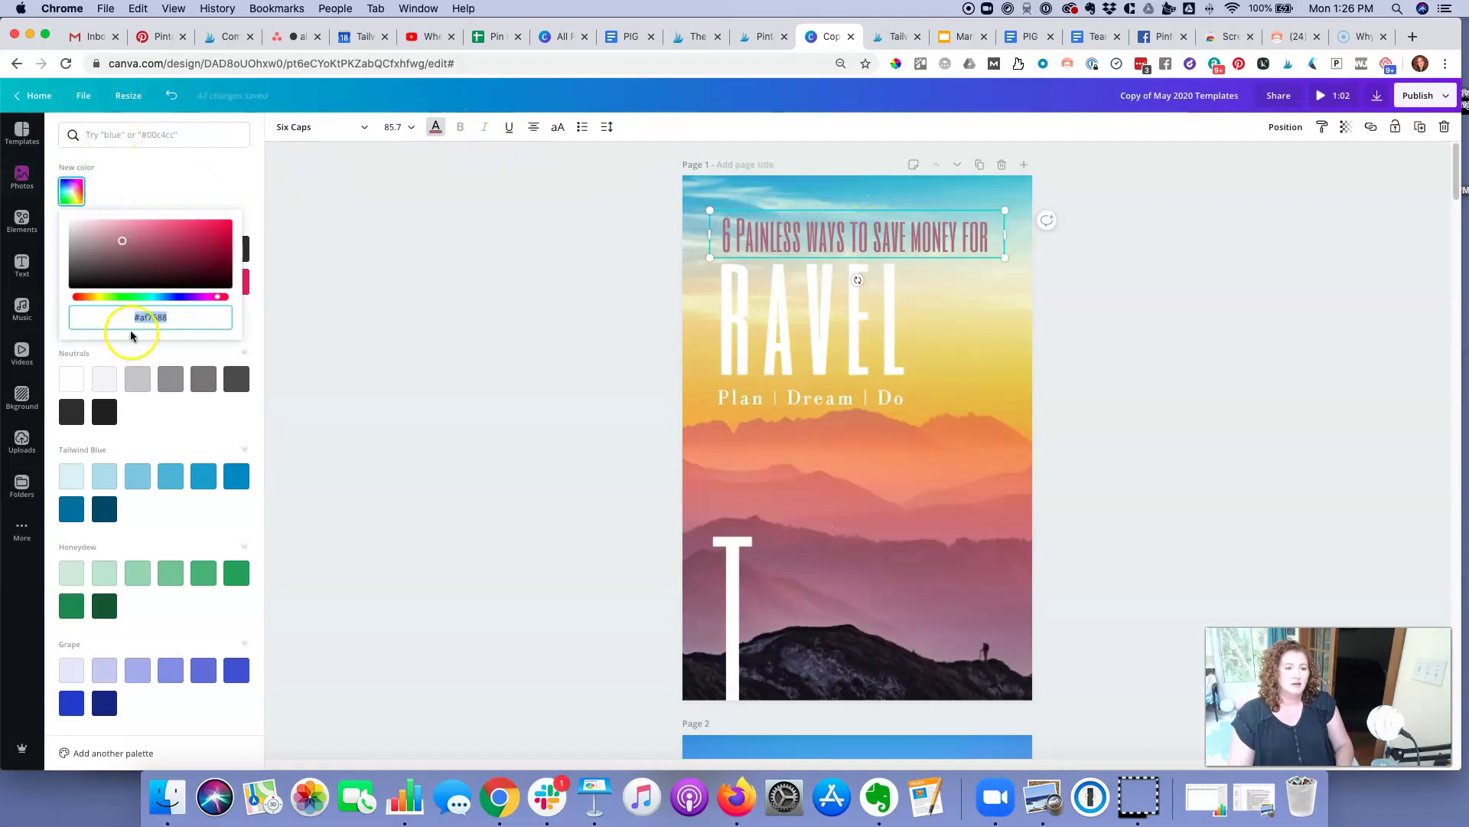
{"action": "left_click", "coordinate": [140, 309]}
{"action": "key", "text": "Escape"}
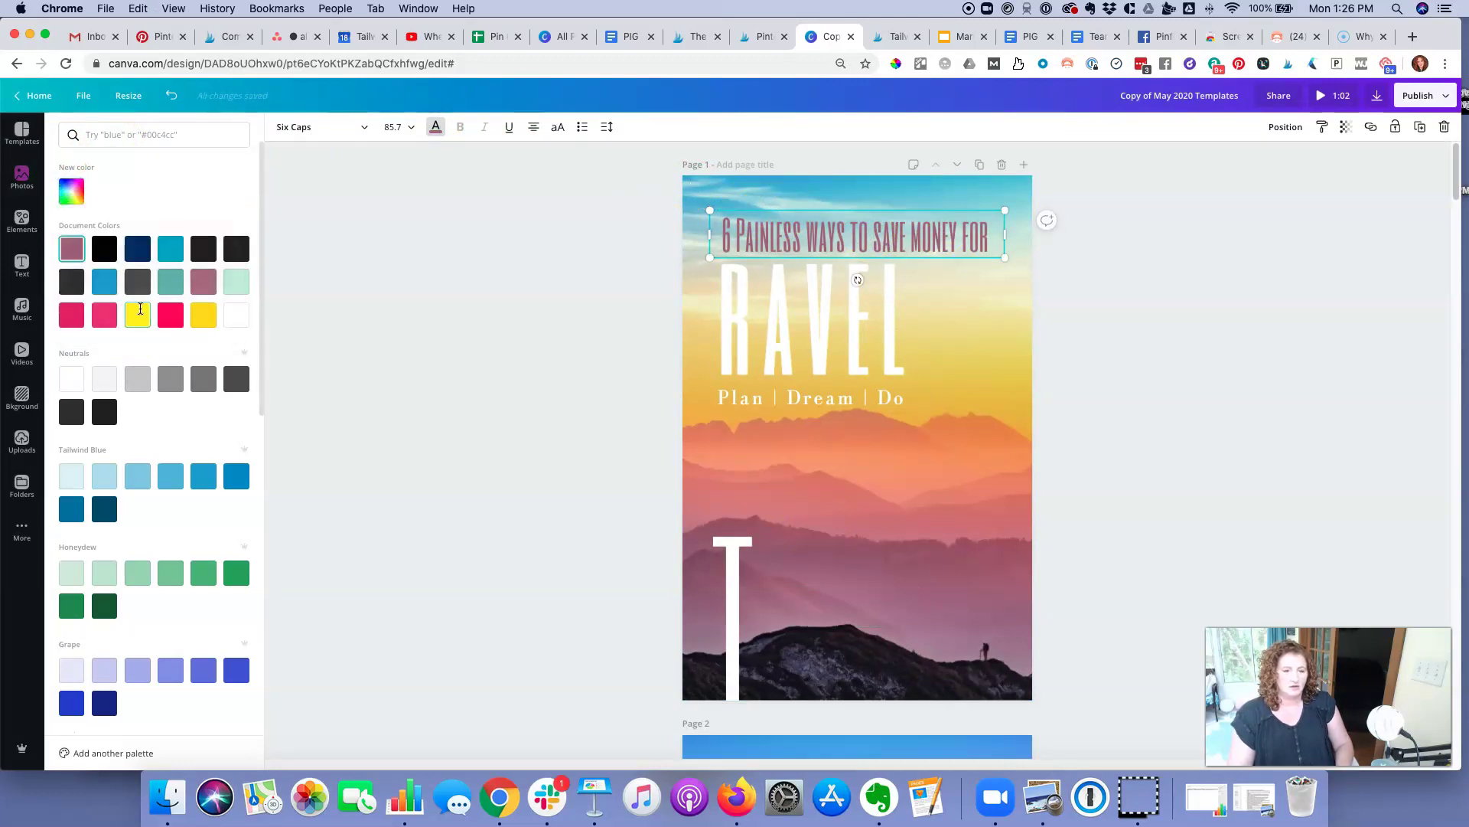
{"action": "left_click", "coordinate": [72, 247]}
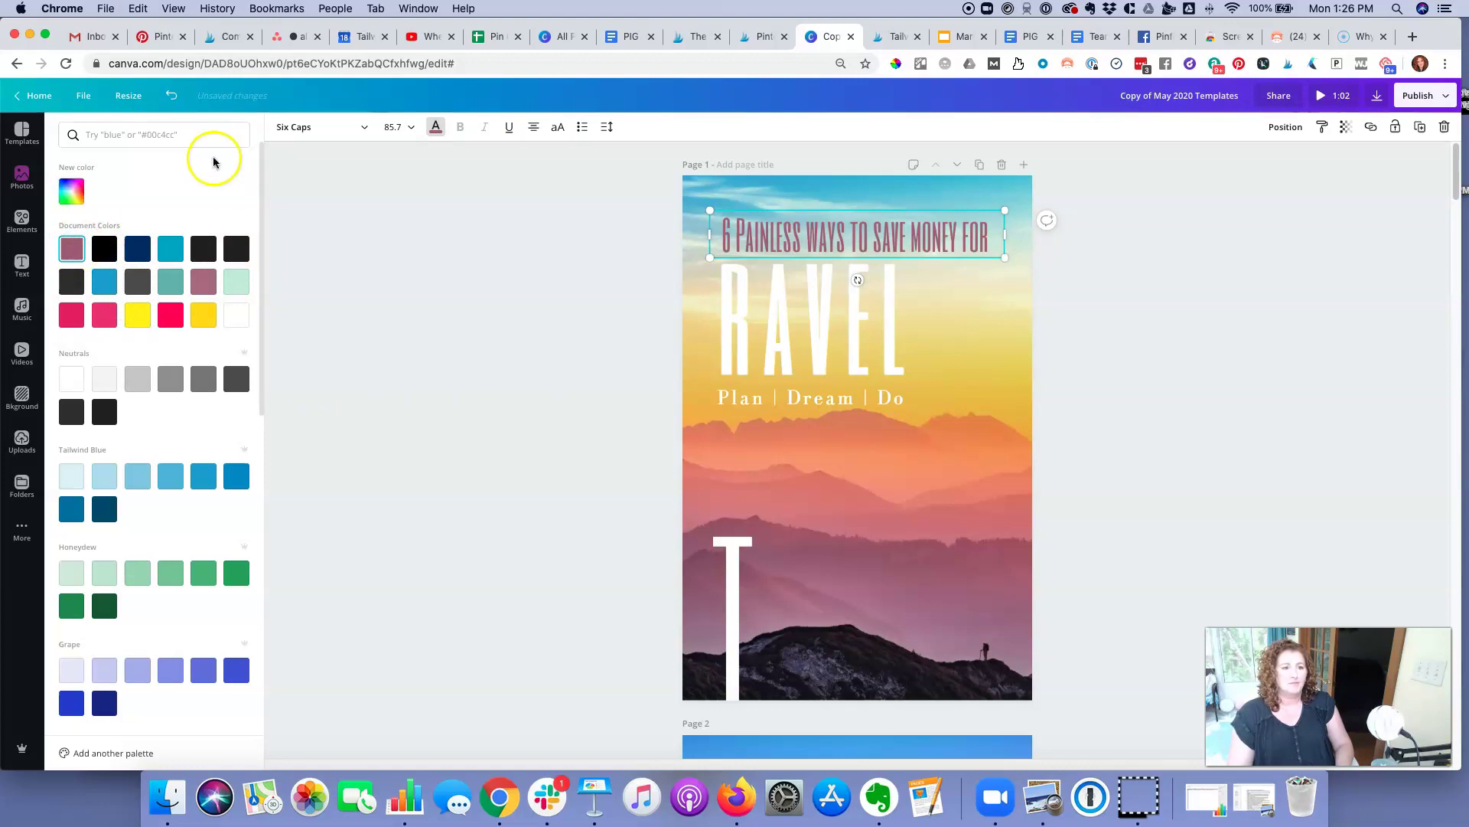
Step: Move the big T back to the top-left beside RAVEL so it reads TRAVEL
{"action": "left_click", "coordinate": [416, 316]}
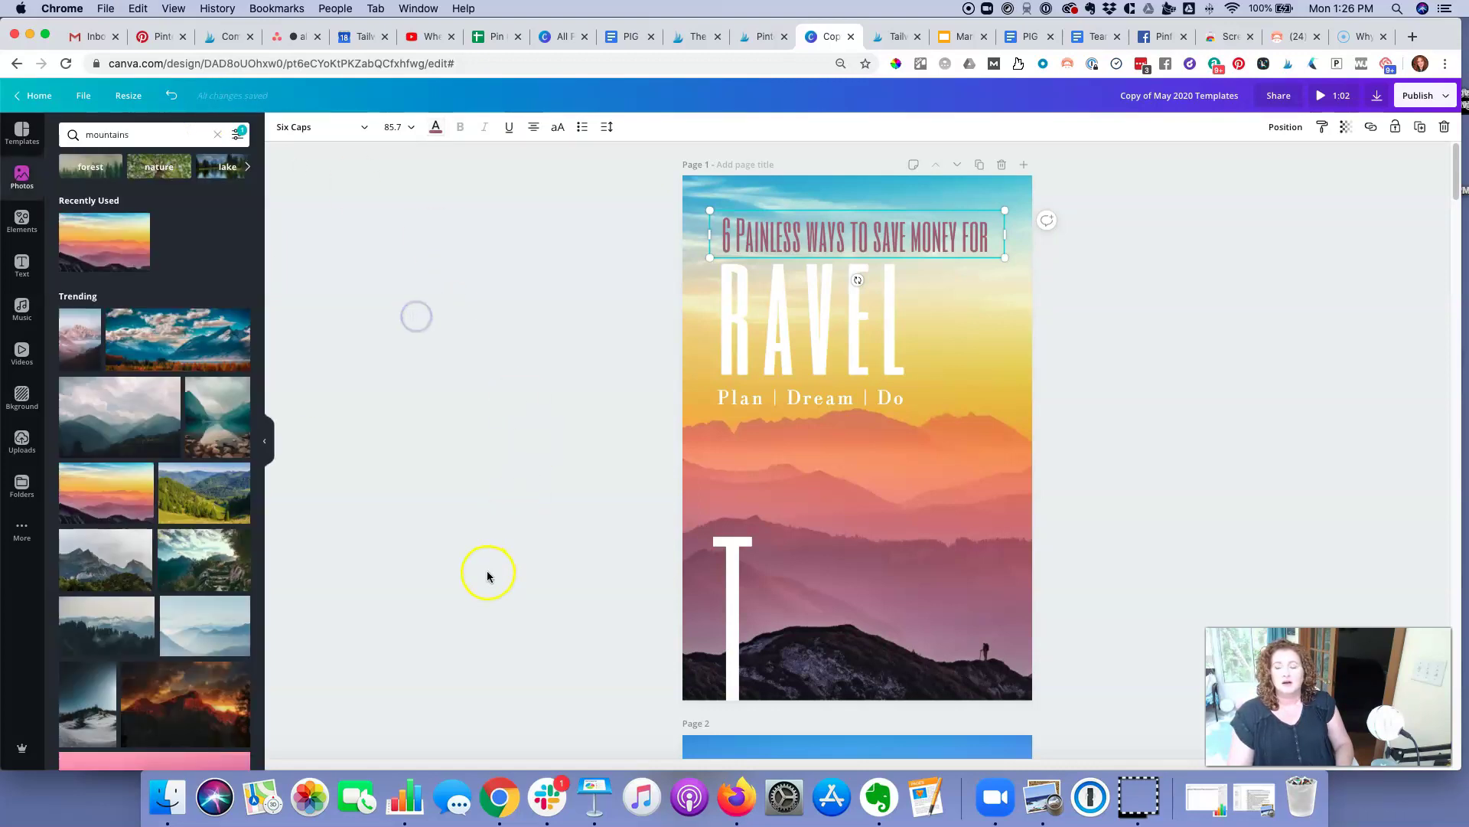
{"action": "left_click_drag", "start_coordinate": [741, 646], "coordinate": [714, 312]}
{"action": "left_click", "coordinate": [539, 393]}
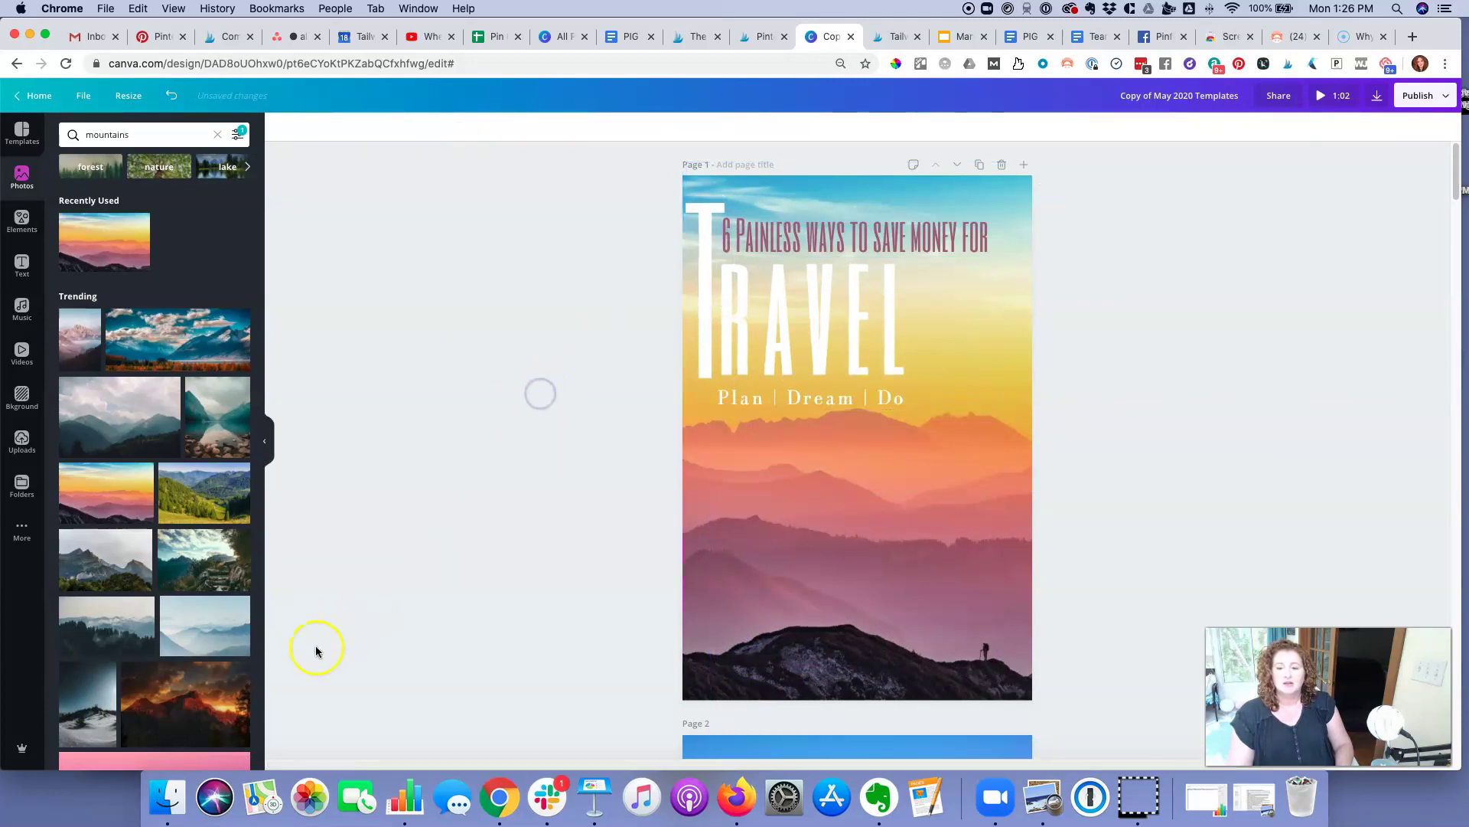